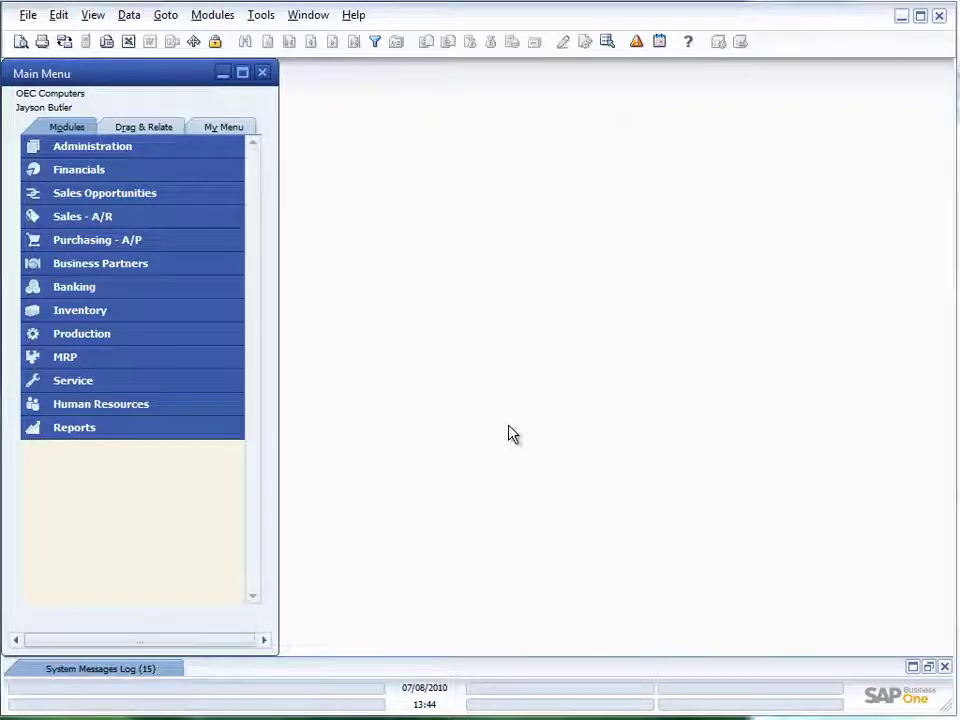
# Step: Enable the cockpit at company level in the system's General Settings, save the change and close the settings
pyautogui.click(97, 150)
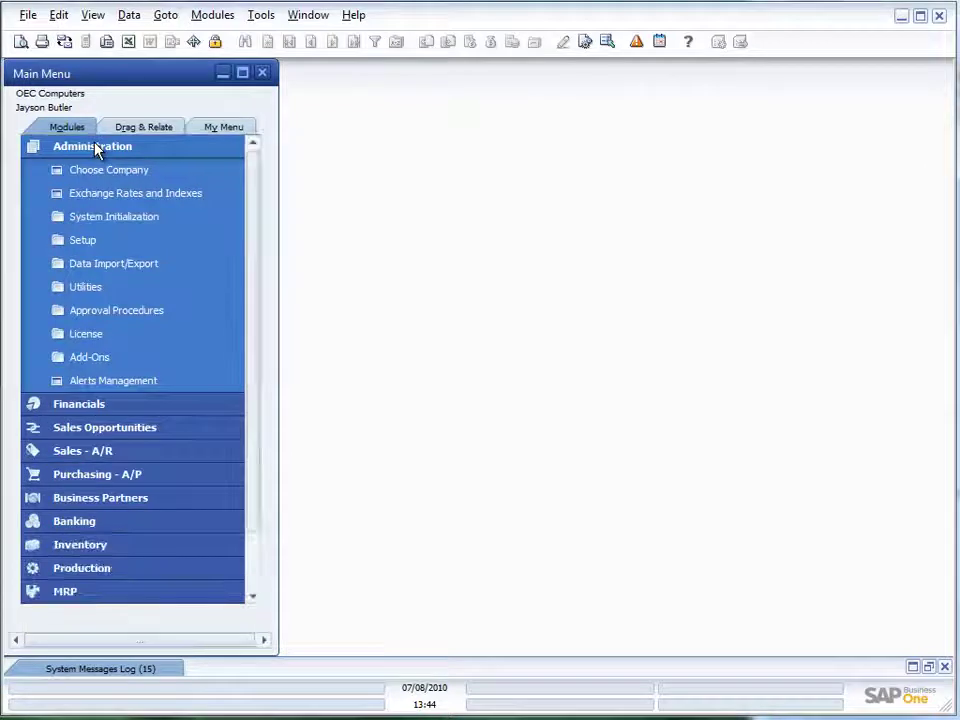
pyautogui.click(105, 220)
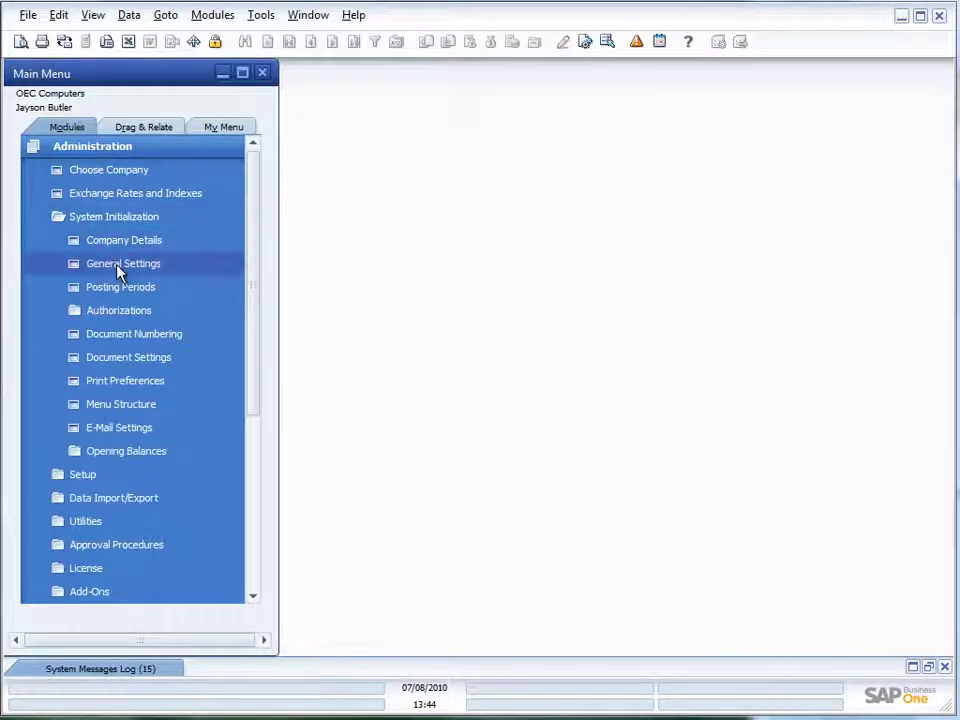
pyautogui.click(118, 266)
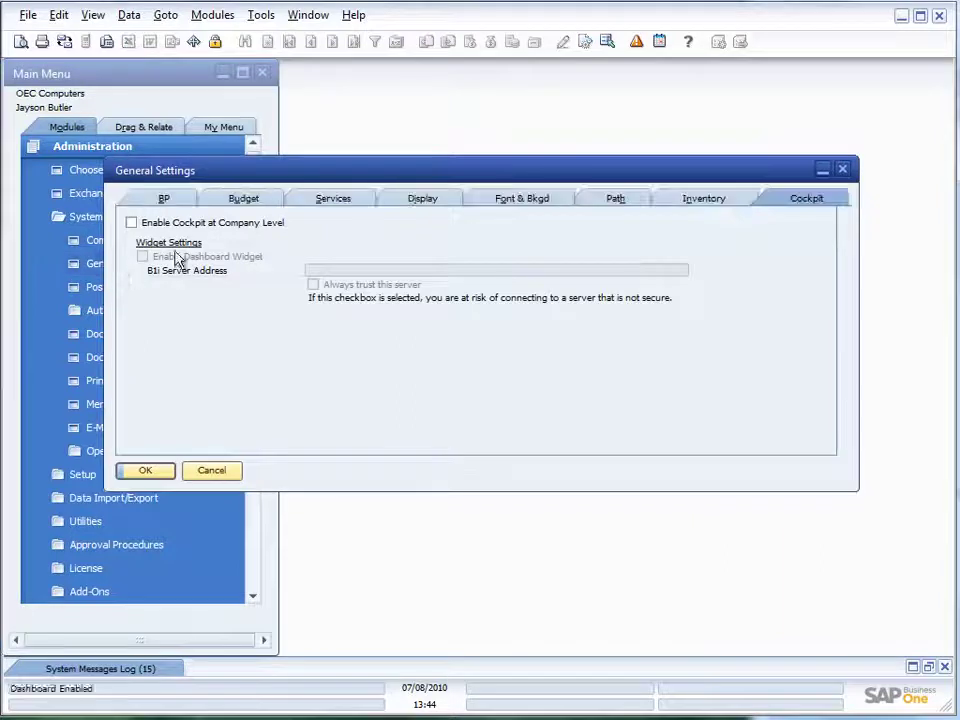
pyautogui.click(804, 201)
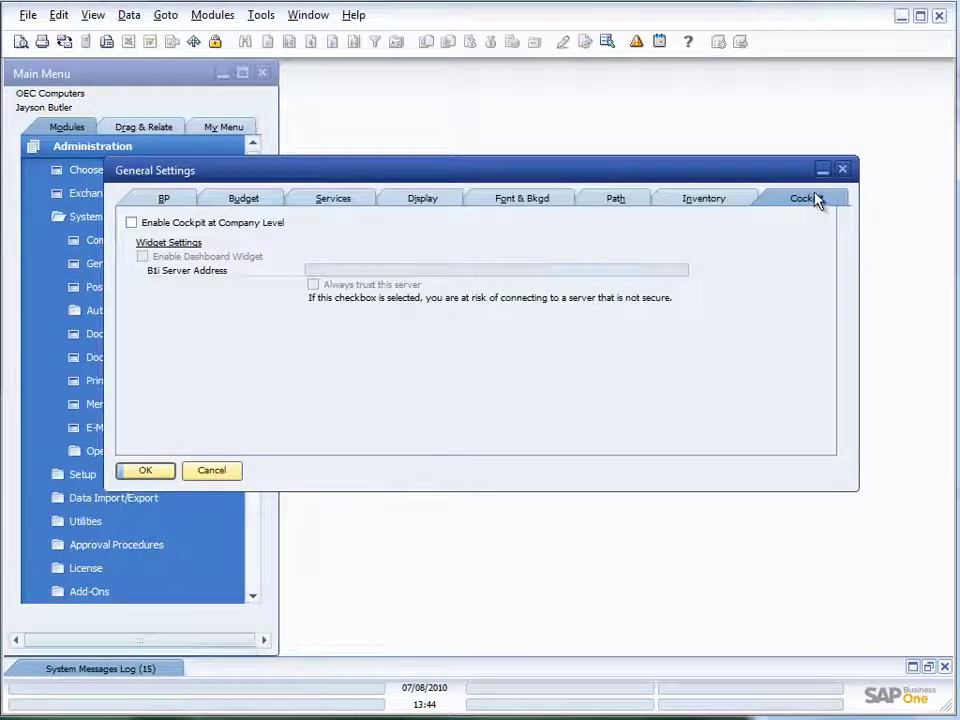
pyautogui.click(132, 223)
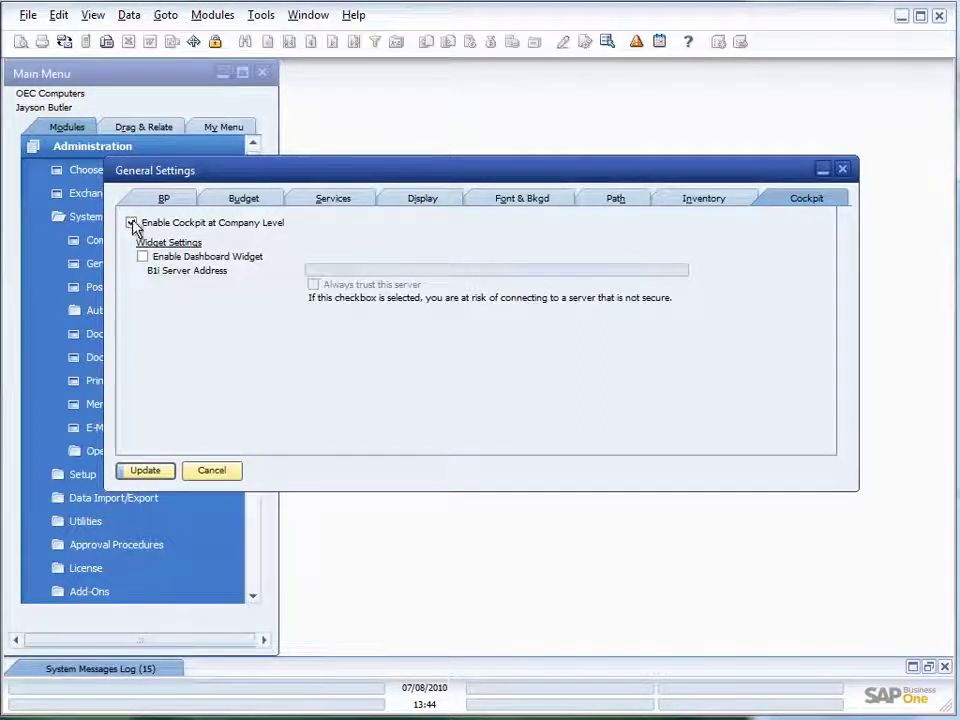
pyautogui.click(142, 470)
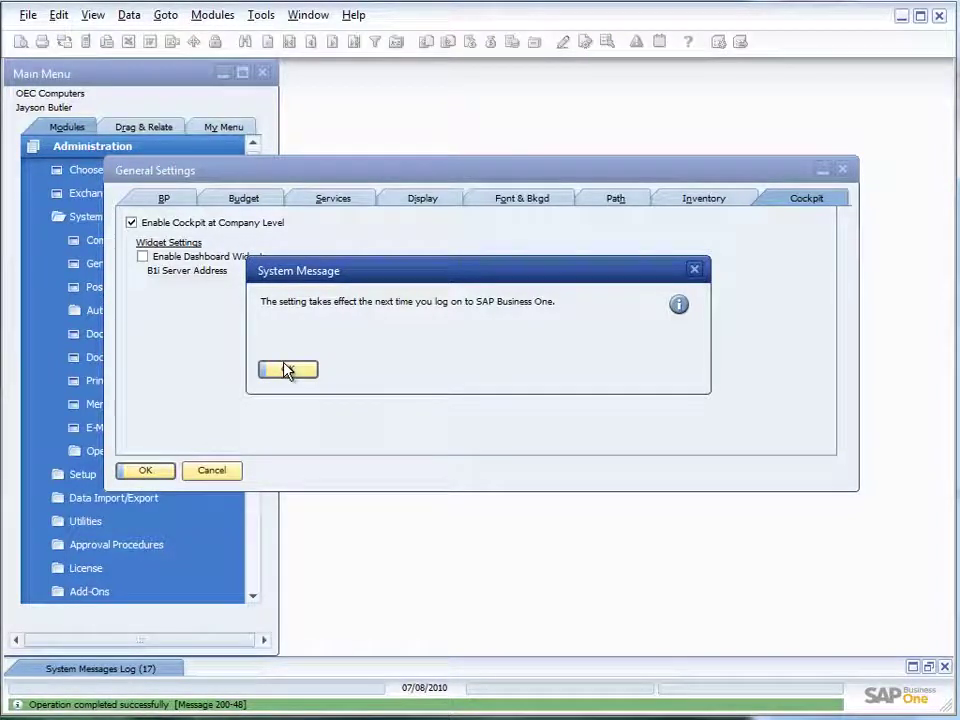
pyautogui.click(287, 371)
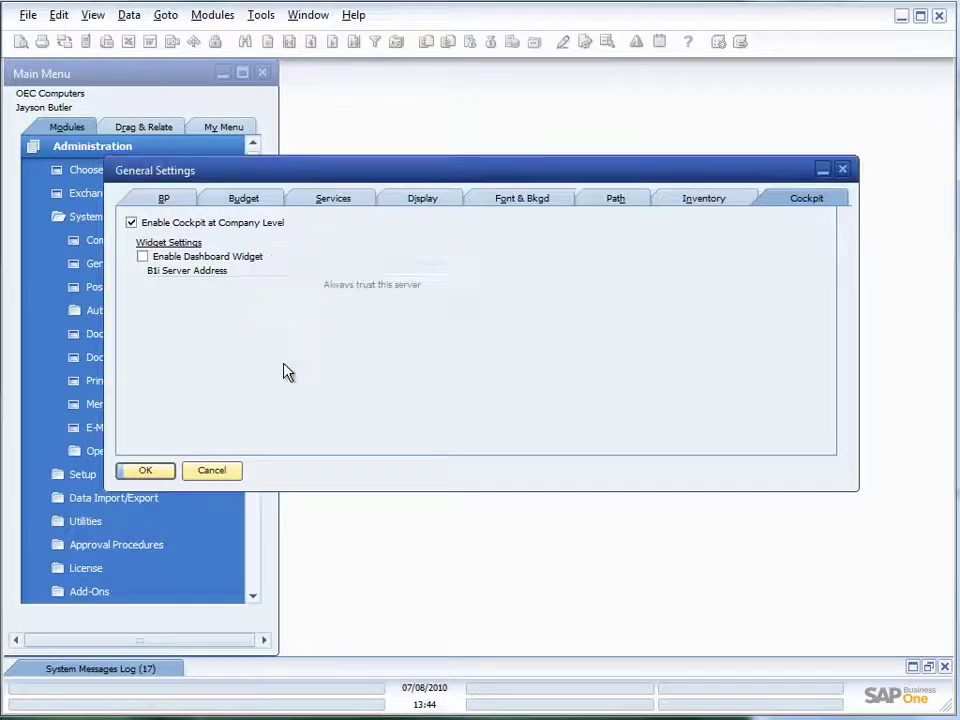
pyautogui.click(145, 471)
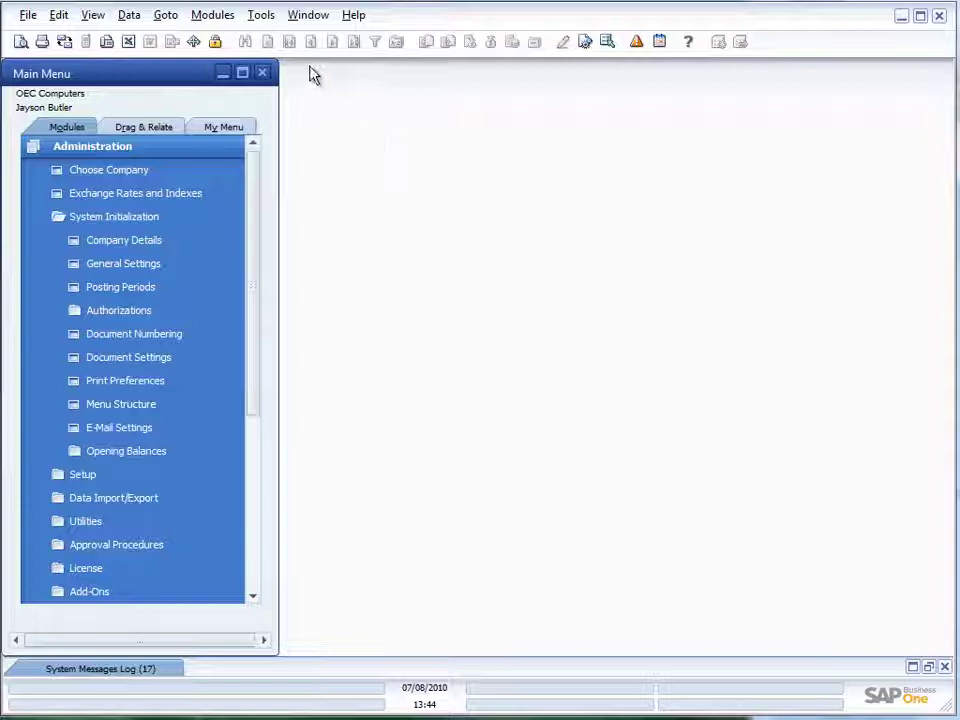
# Step: Enable My Cockpit for the current user and accept the system message
pyautogui.click(262, 16)
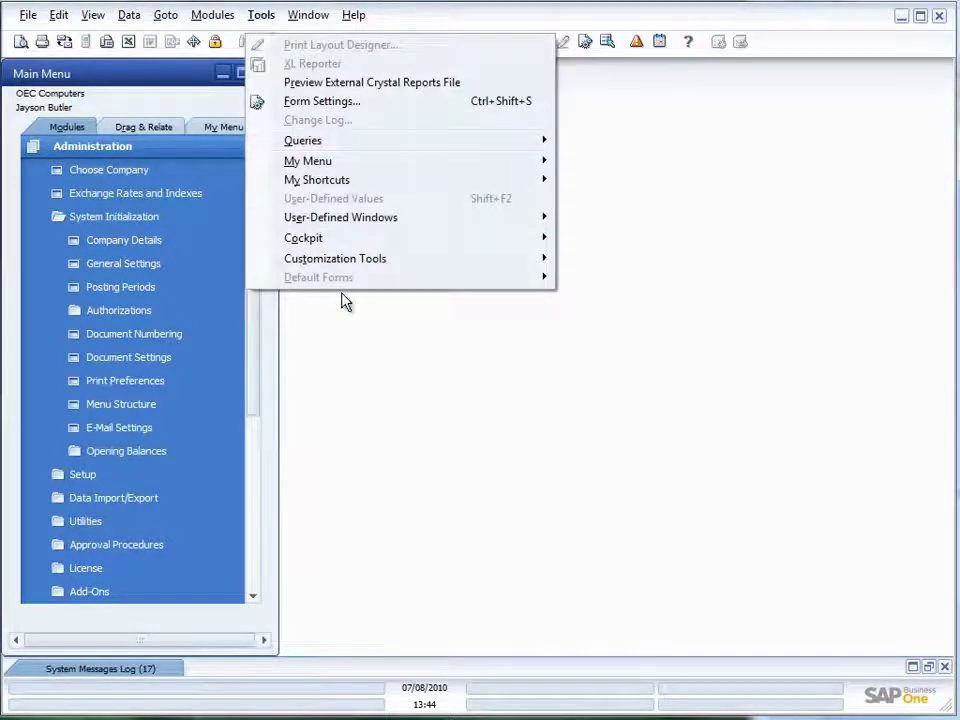
pyautogui.moveTo(325, 242)
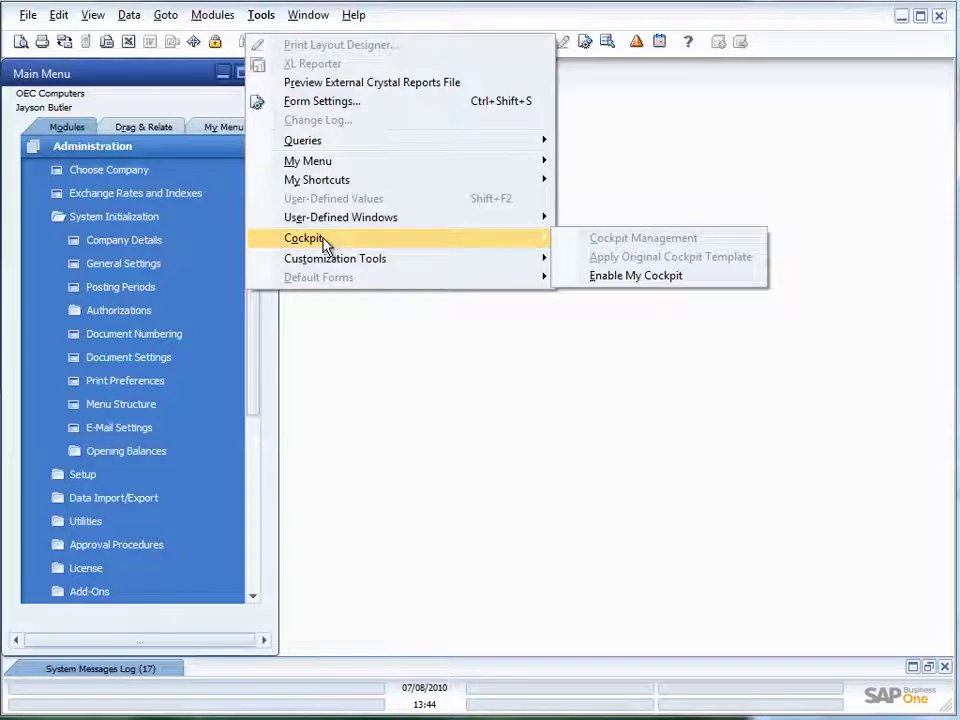
pyautogui.click(669, 278)
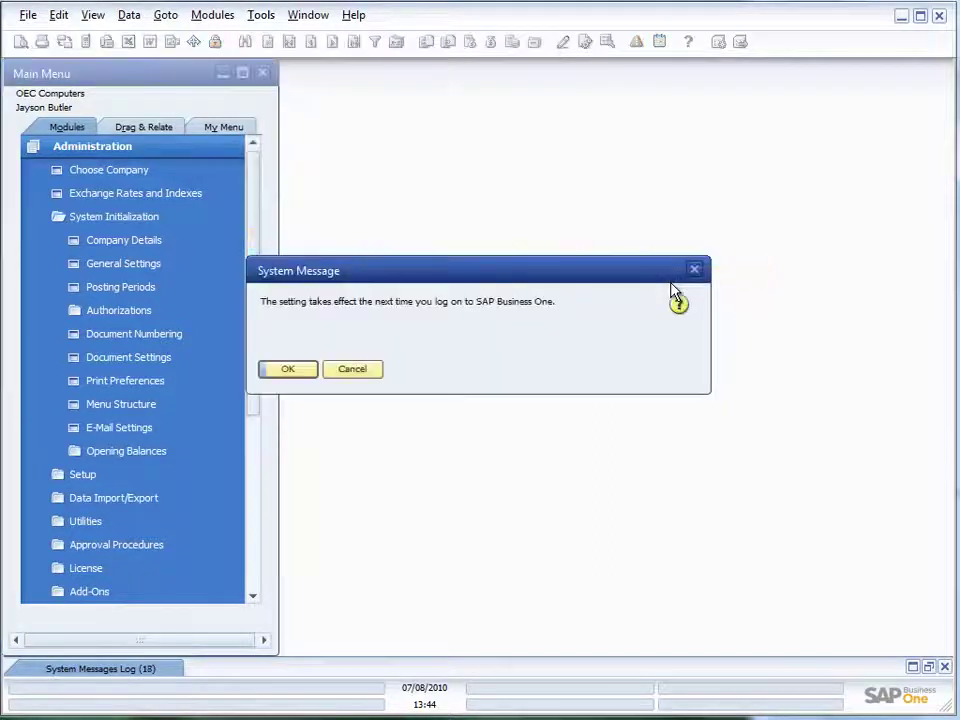
pyautogui.click(283, 372)
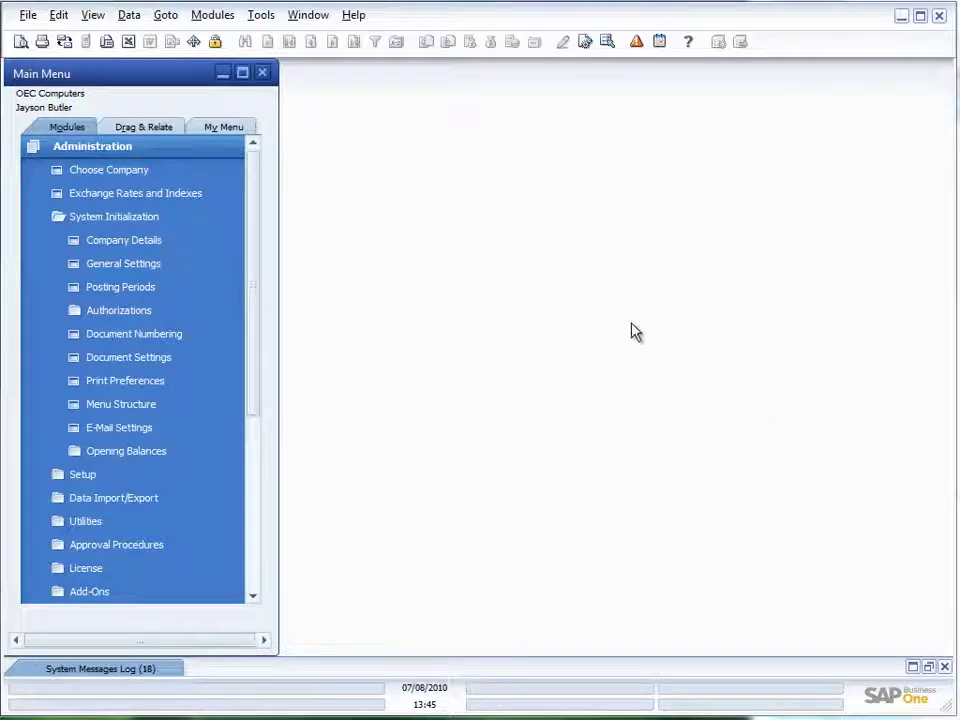
# Step: Log on to OEC Computers again with user code manager and the account password, and cancel the recurring postings confirmation
pyautogui.click(130, 174)
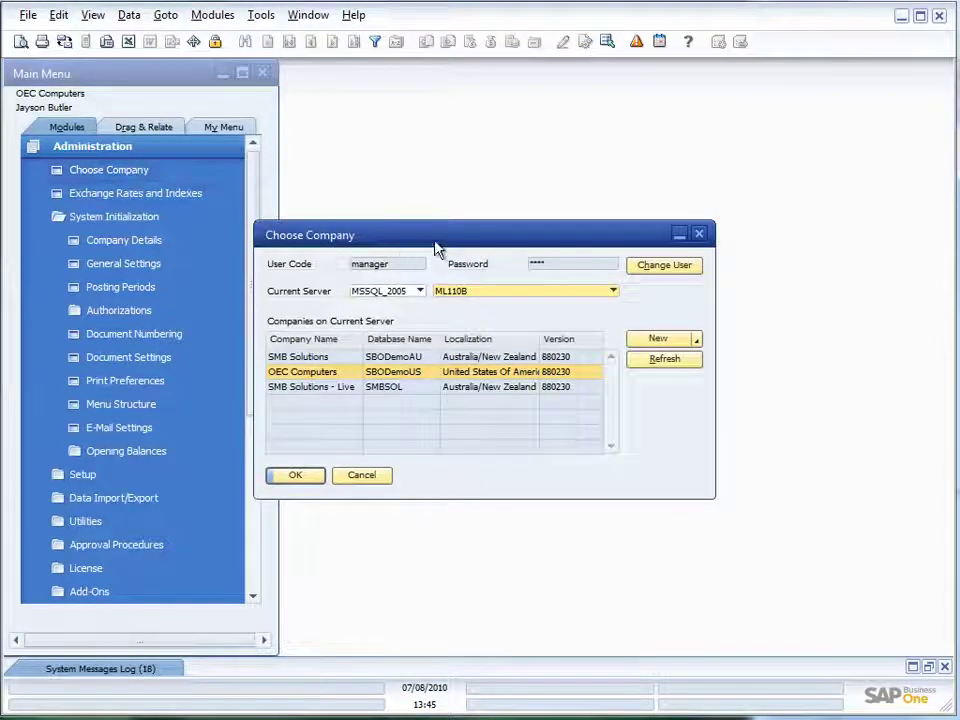
pyautogui.click(684, 267)
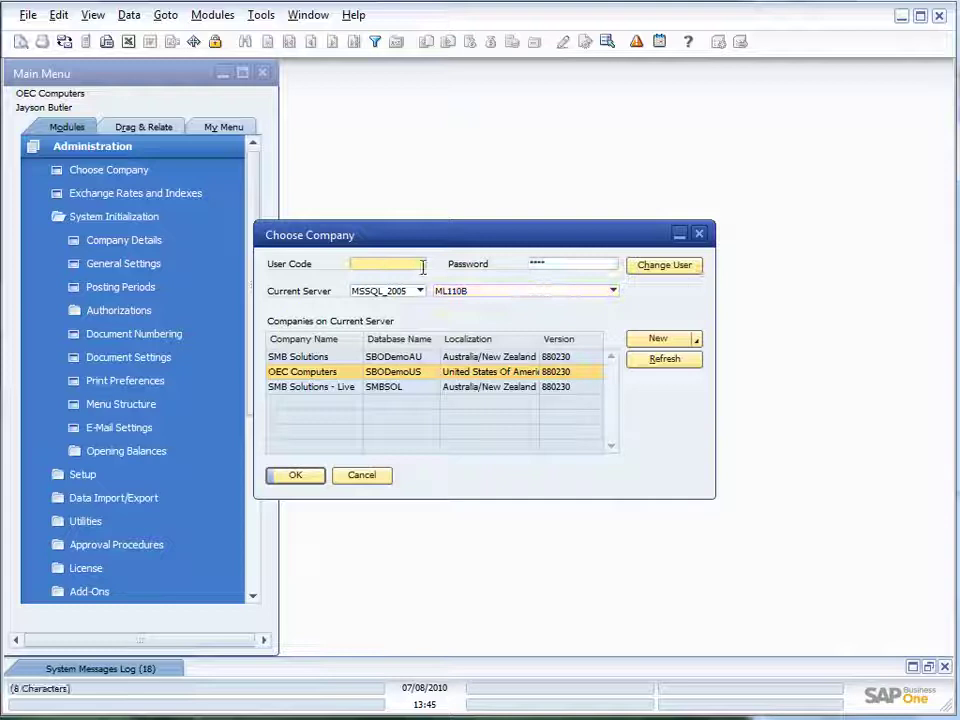
pyautogui.write('manager')
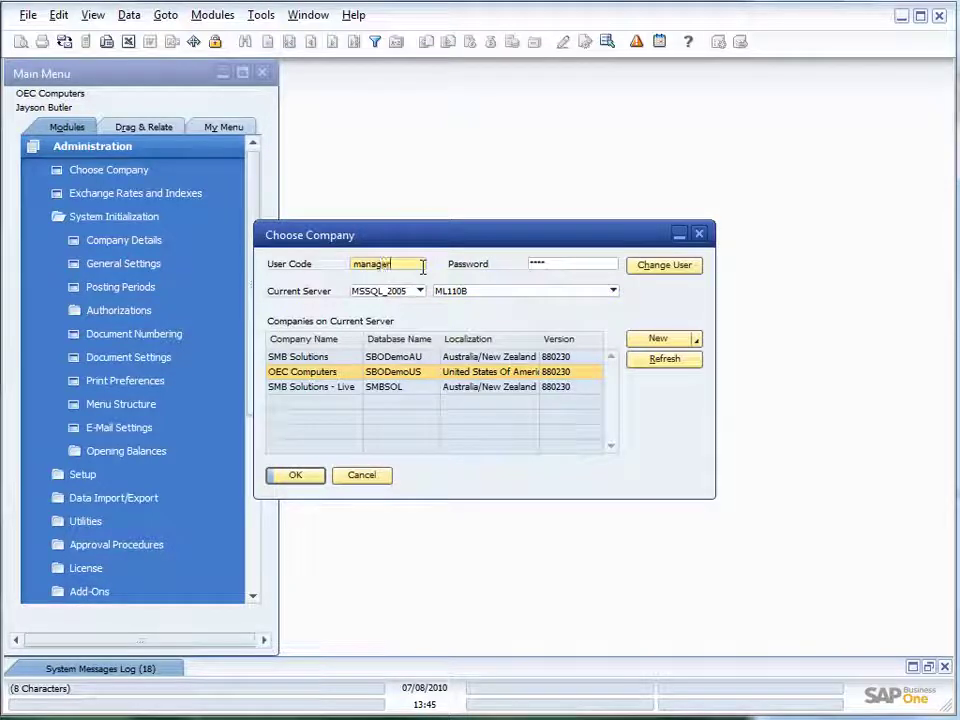
pyautogui.press('Tab')
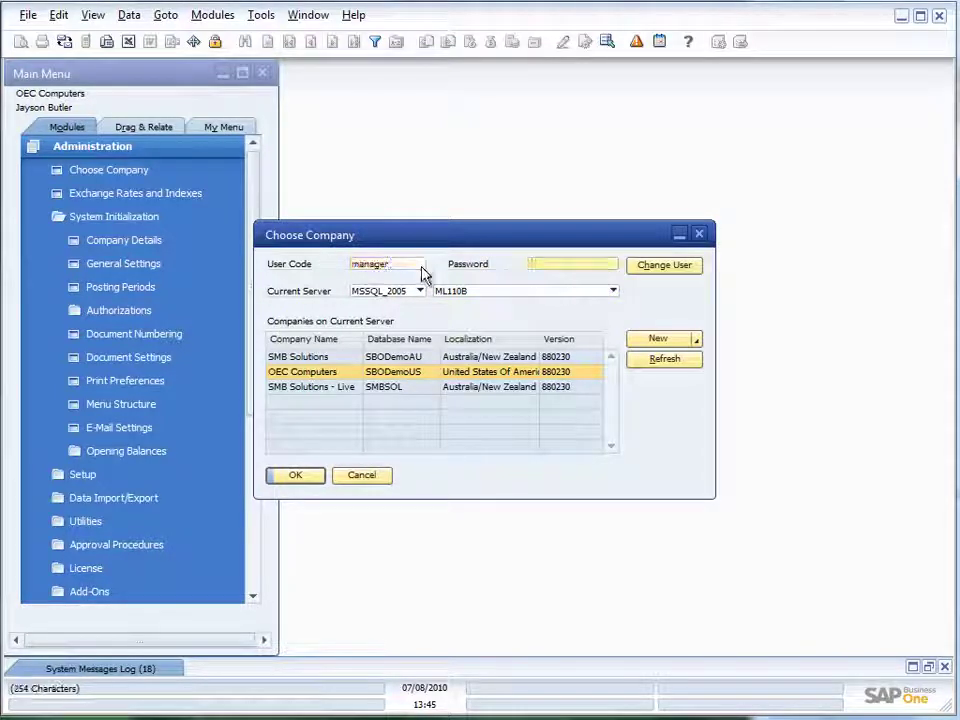
pyautogui.write('********')
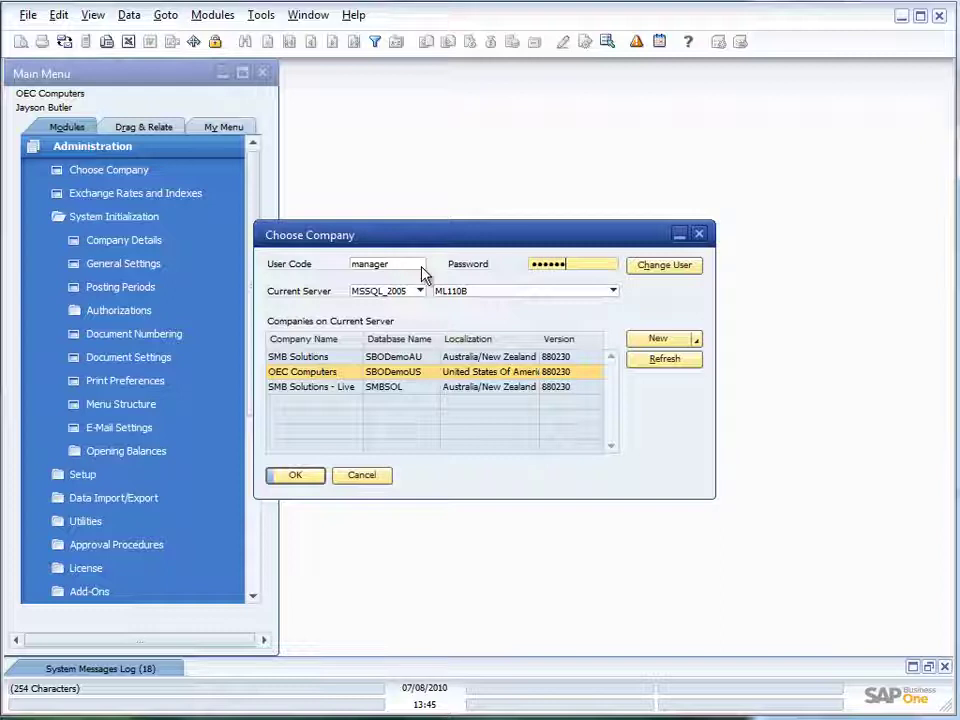
pyautogui.write('*')
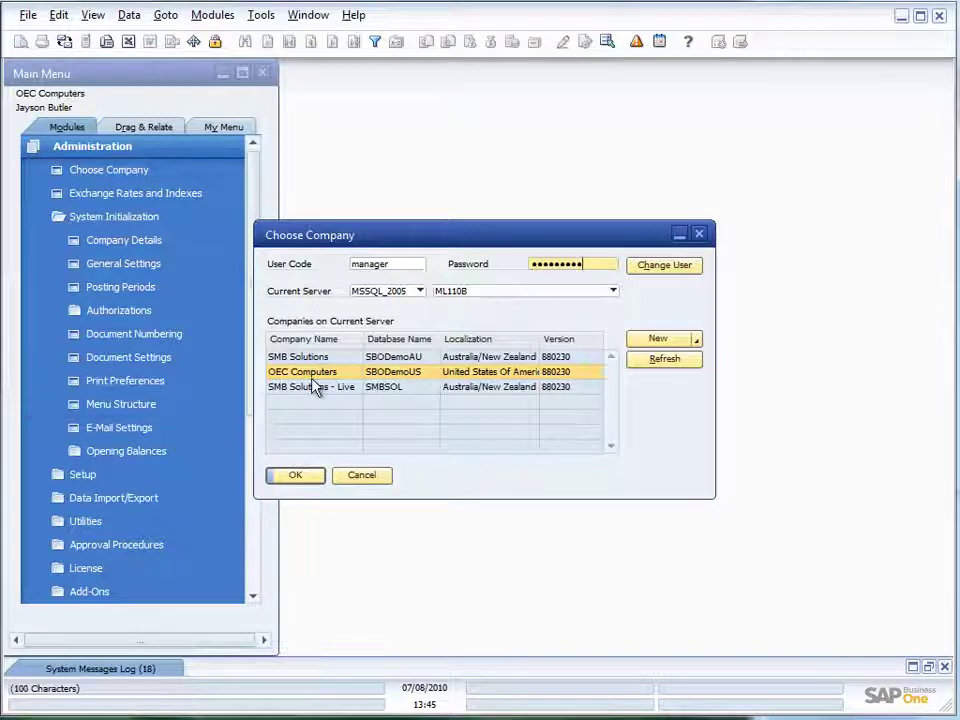
pyautogui.click(312, 477)
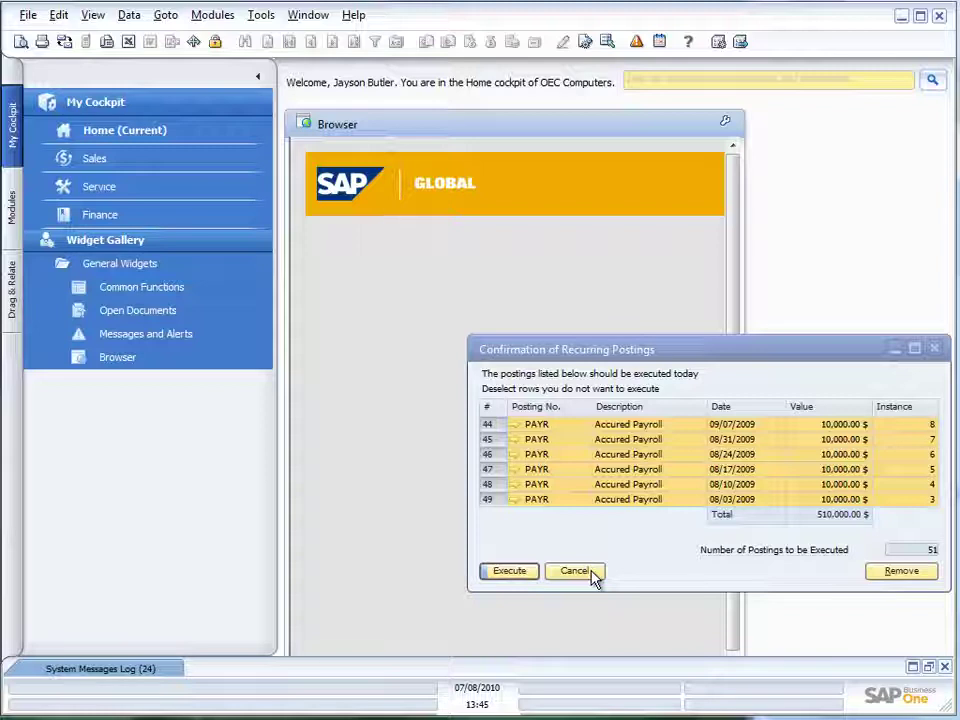
pyautogui.click(592, 577)
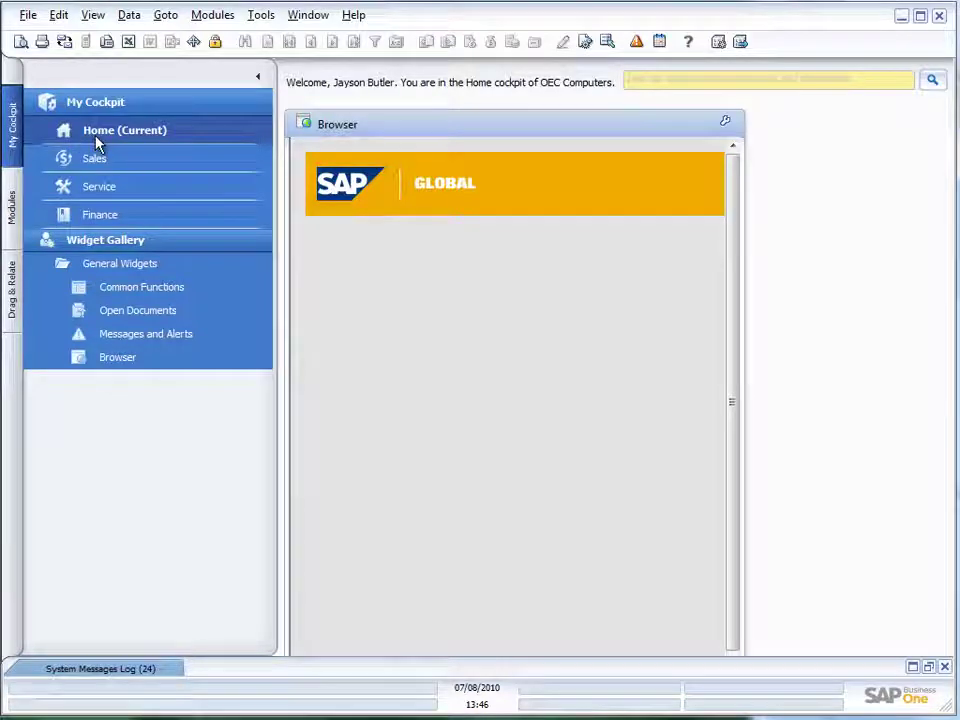
# Step: View the Sales and Service cockpits, ending in the Finance cockpit
pyautogui.click(94, 164)
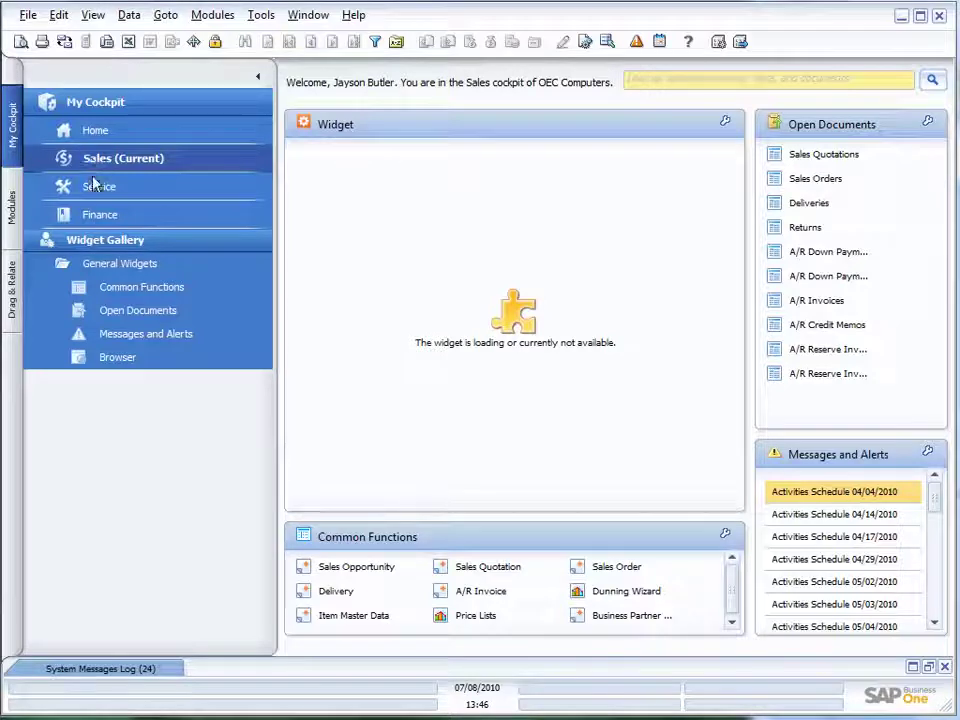
pyautogui.click(95, 188)
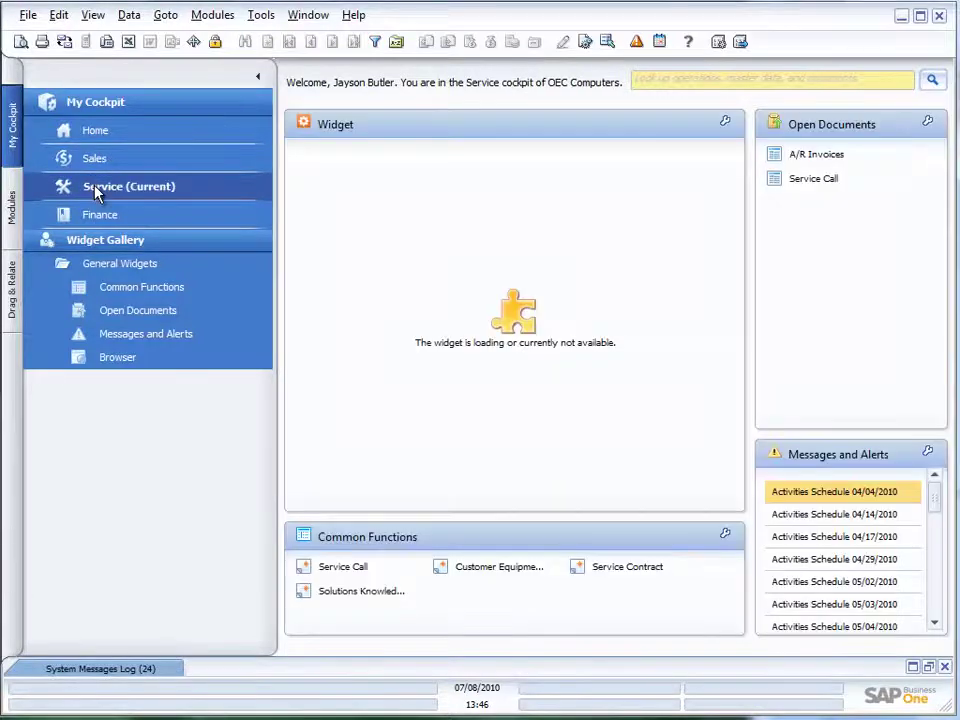
pyautogui.click(95, 218)
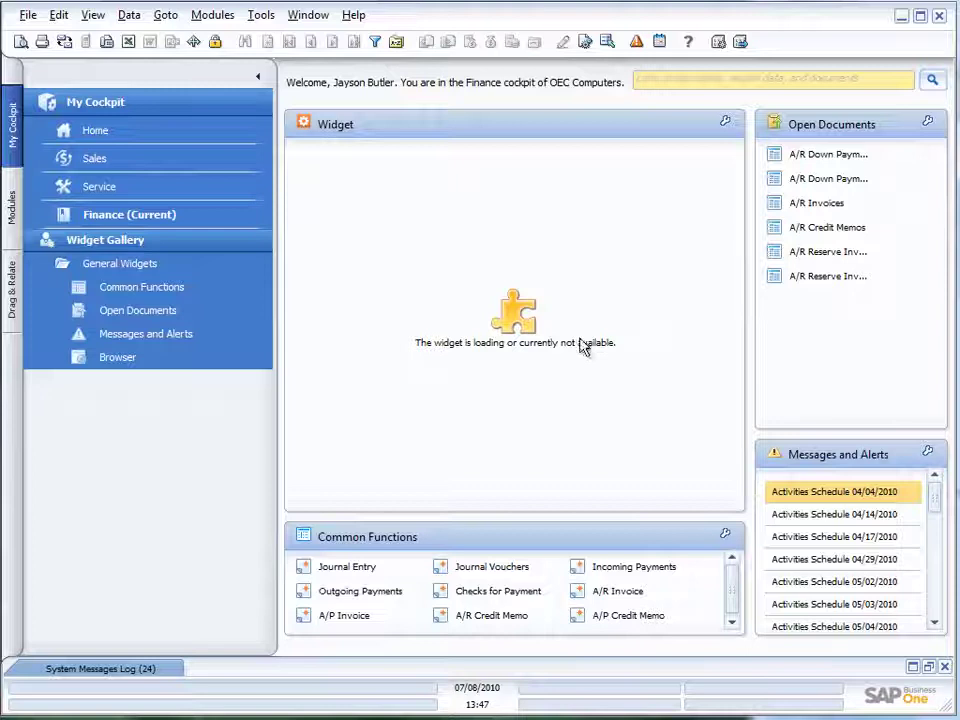
# Step: Replace the unavailable widget in the Finance cockpit with a Browser widget, stretched down to just above the Common Functions widget
pyautogui.click(724, 123)
pyautogui.click(678, 173)
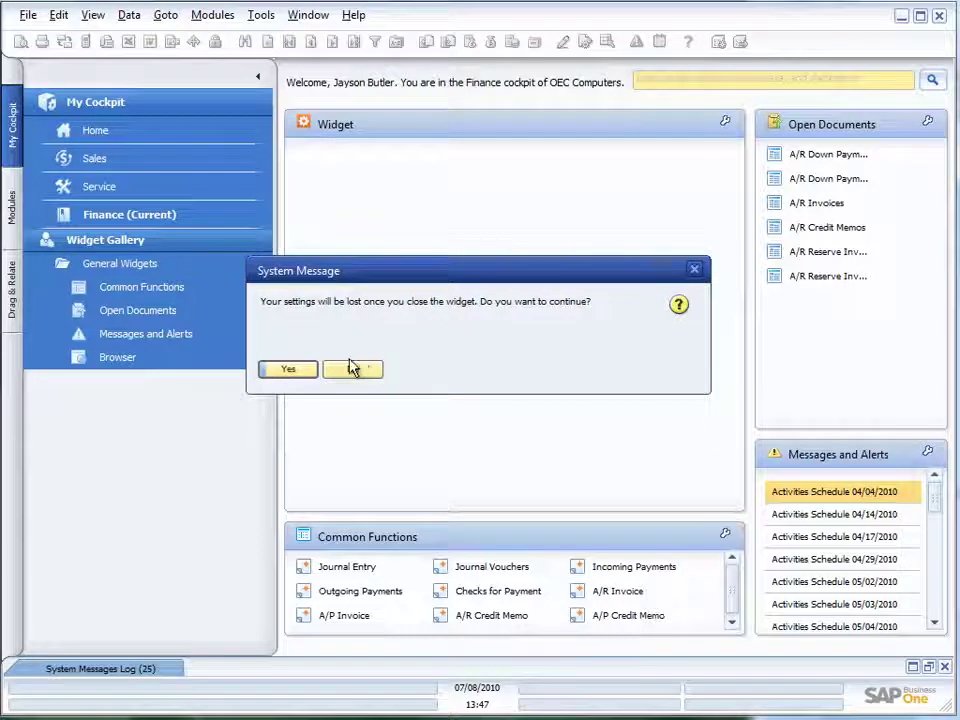
pyautogui.click(288, 370)
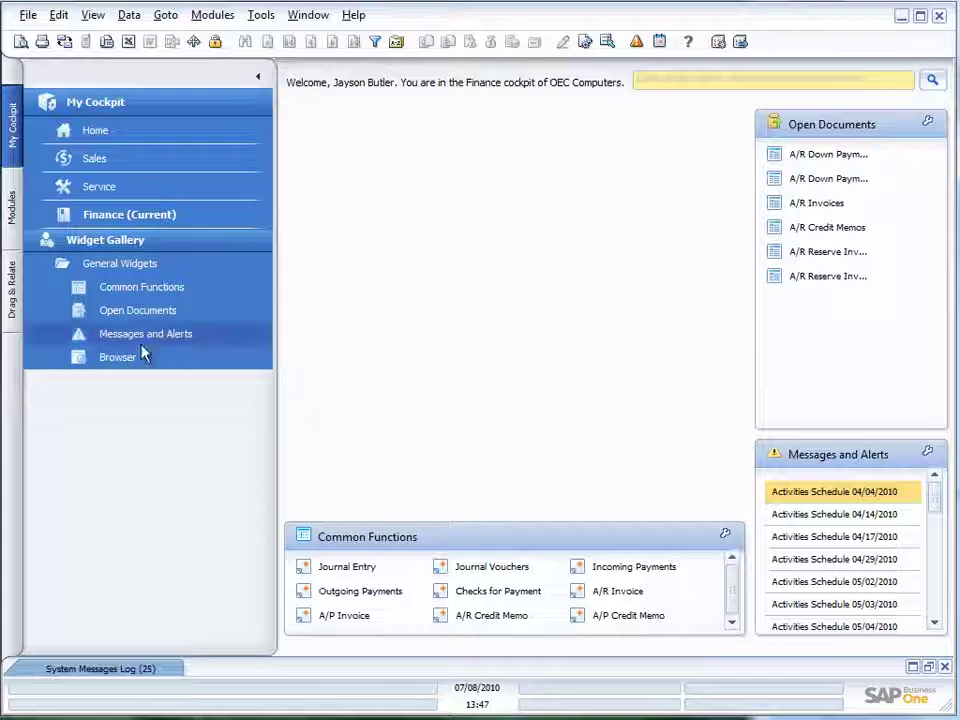
pyautogui.moveTo(124, 364); pyautogui.dragTo(437, 119)
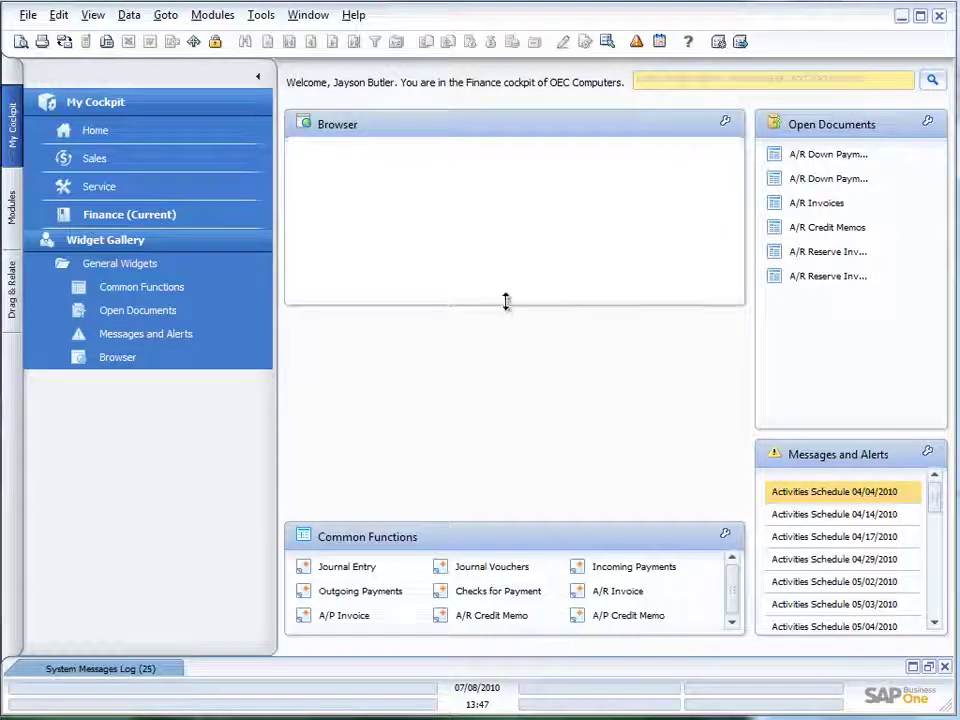
pyautogui.moveTo(505, 302); pyautogui.dragTo(499, 499)
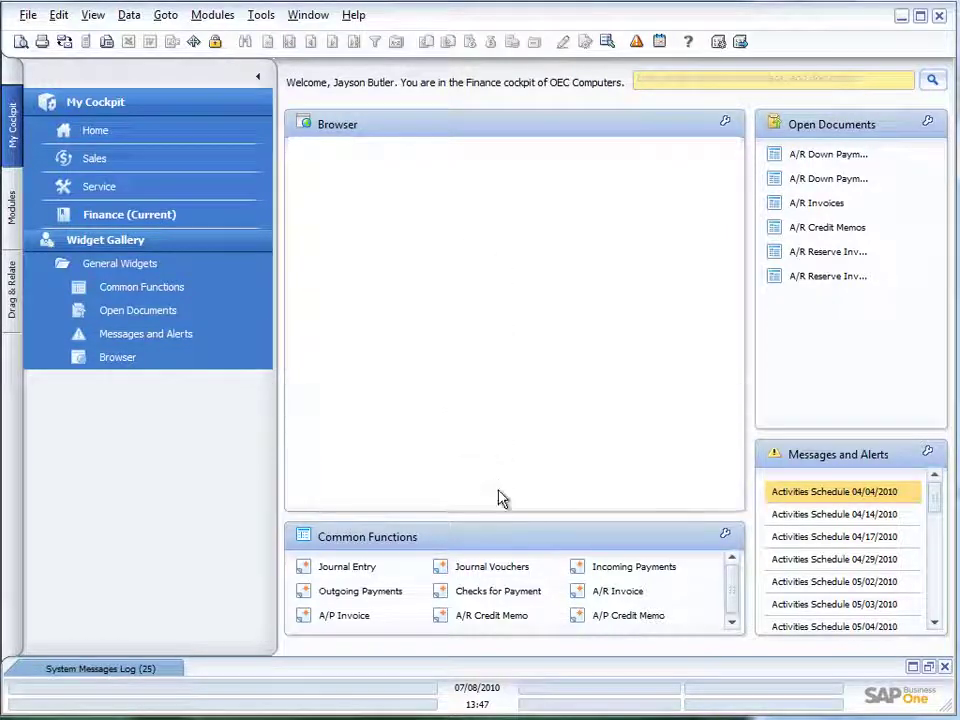
pyautogui.click(722, 125)
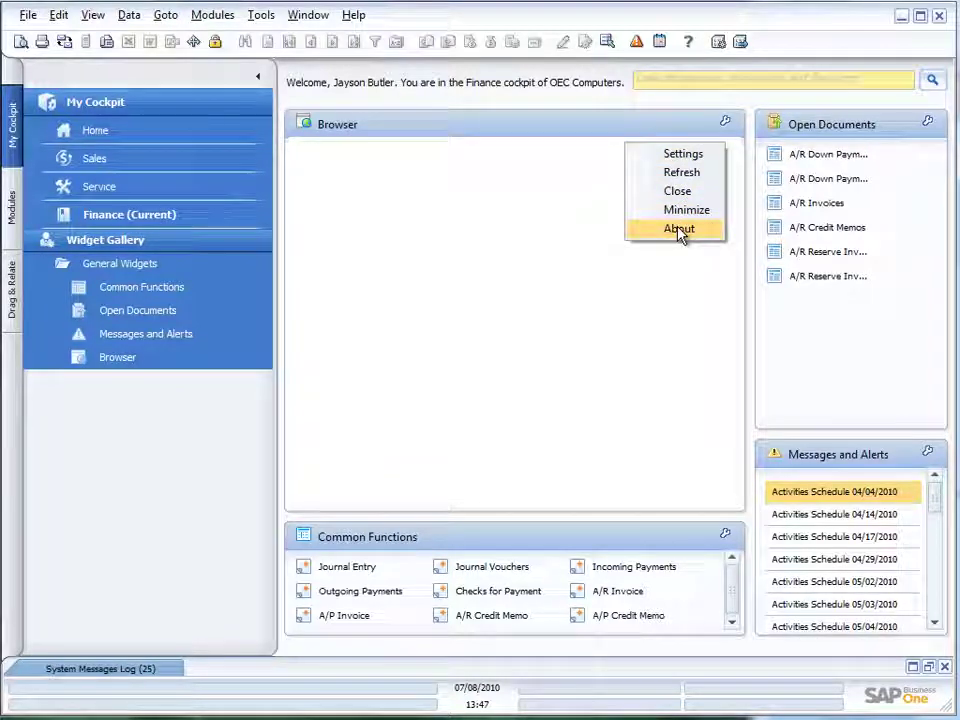
pyautogui.click(679, 155)
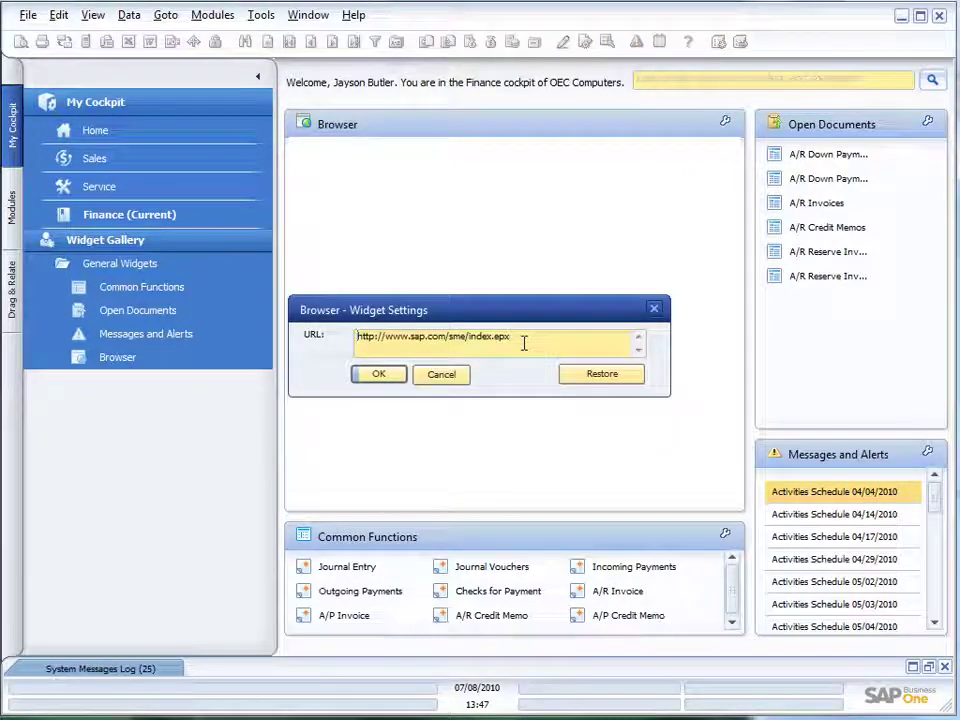
pyautogui.click(392, 374)
pyautogui.click(386, 377)
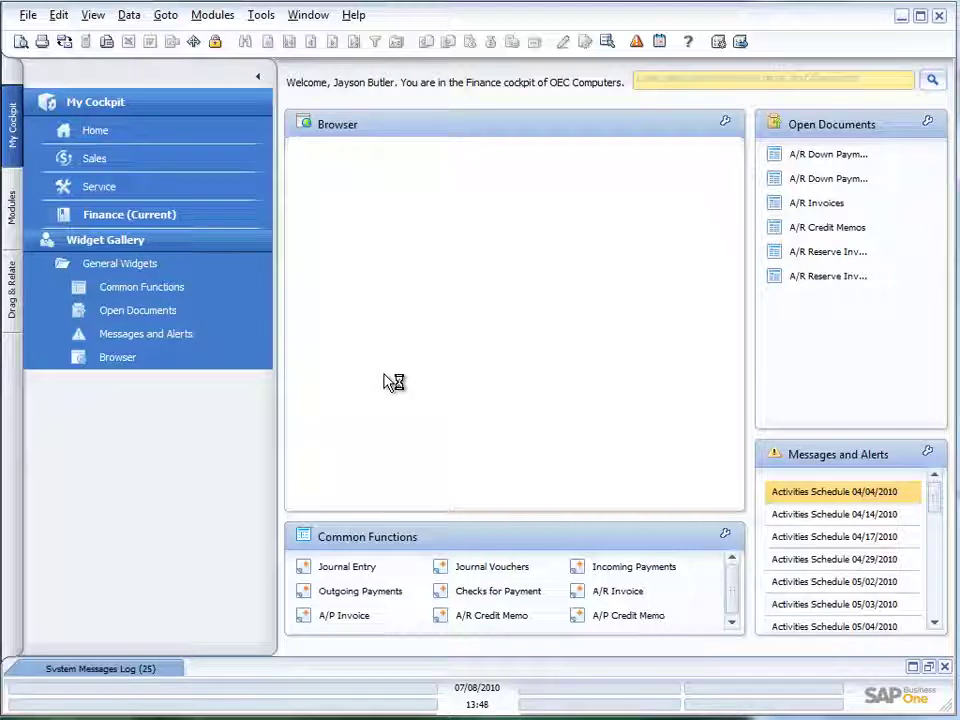
# Step: Refresh the Open Documents widget in the Finance cockpit
pyautogui.click(928, 124)
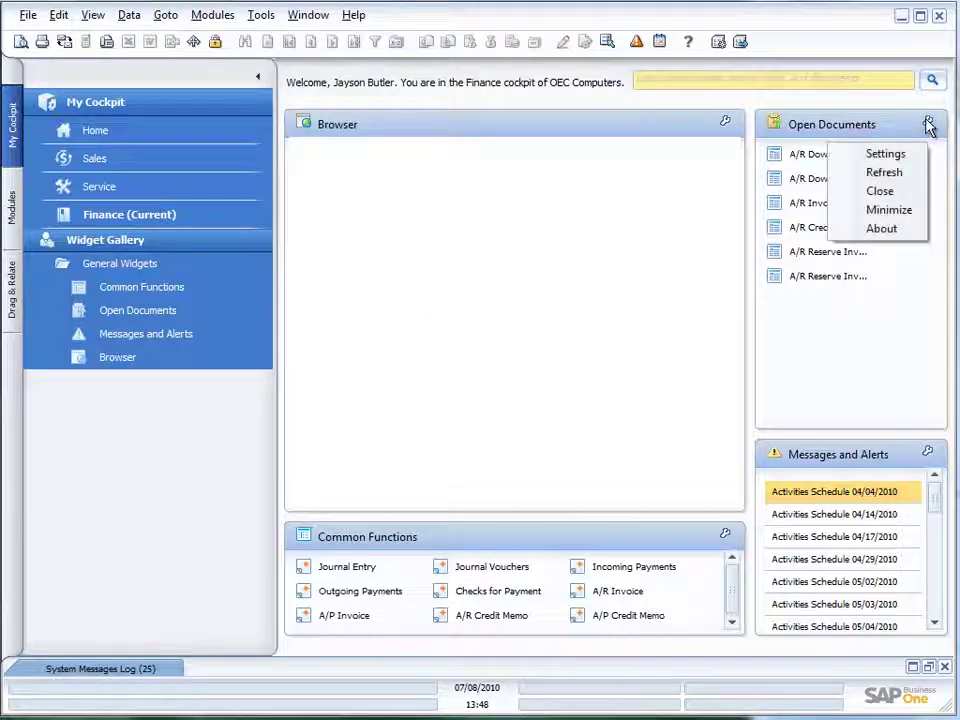
pyautogui.click(884, 173)
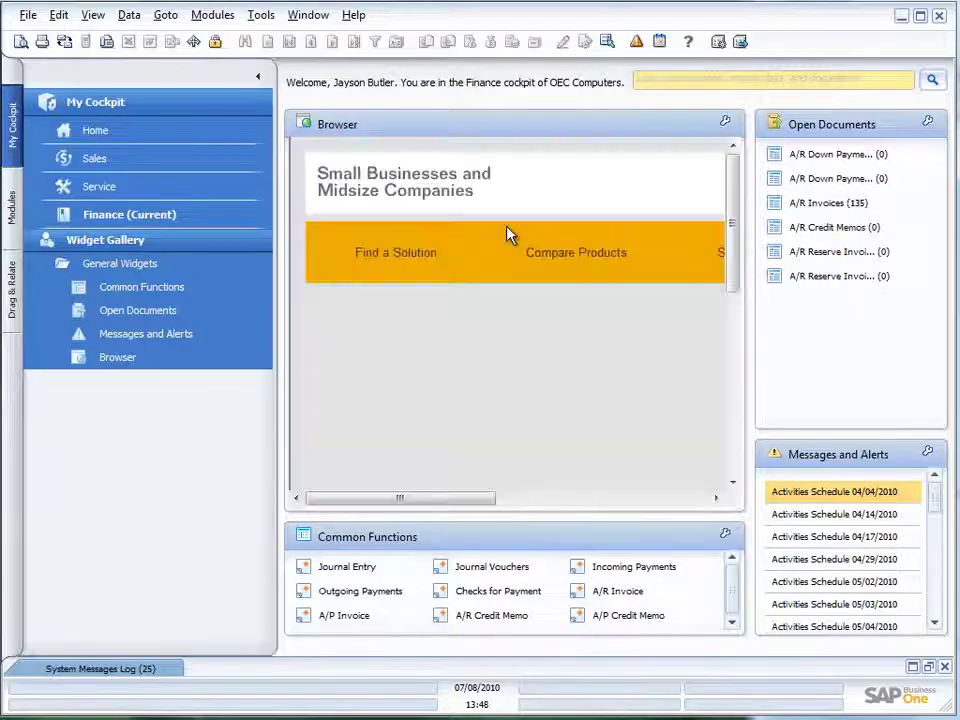
pyautogui.moveTo(508, 232)
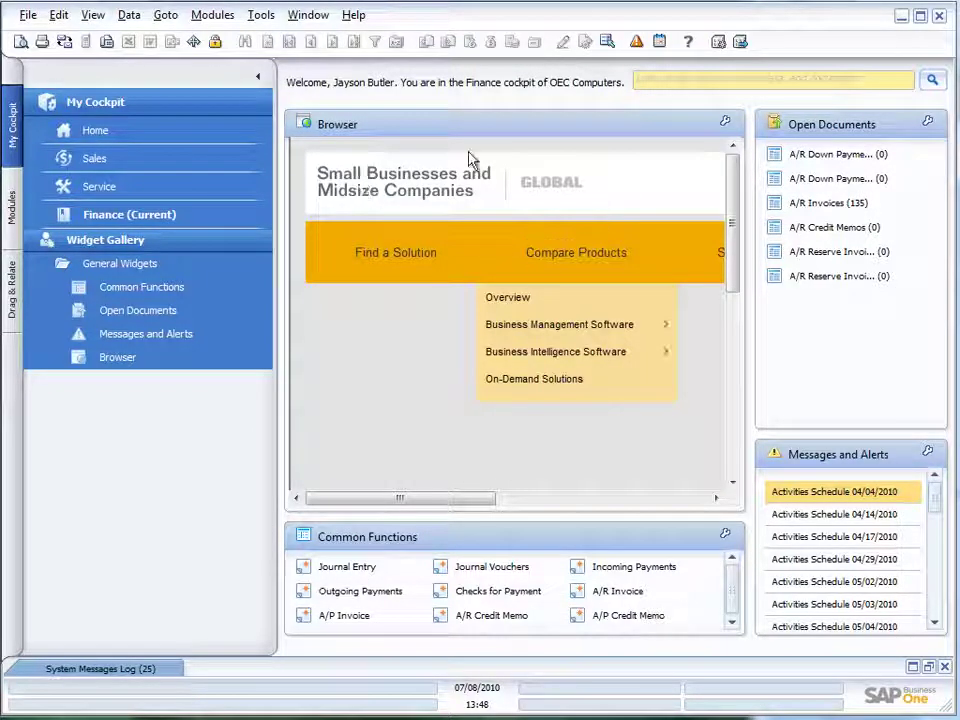
pyautogui.click(727, 122)
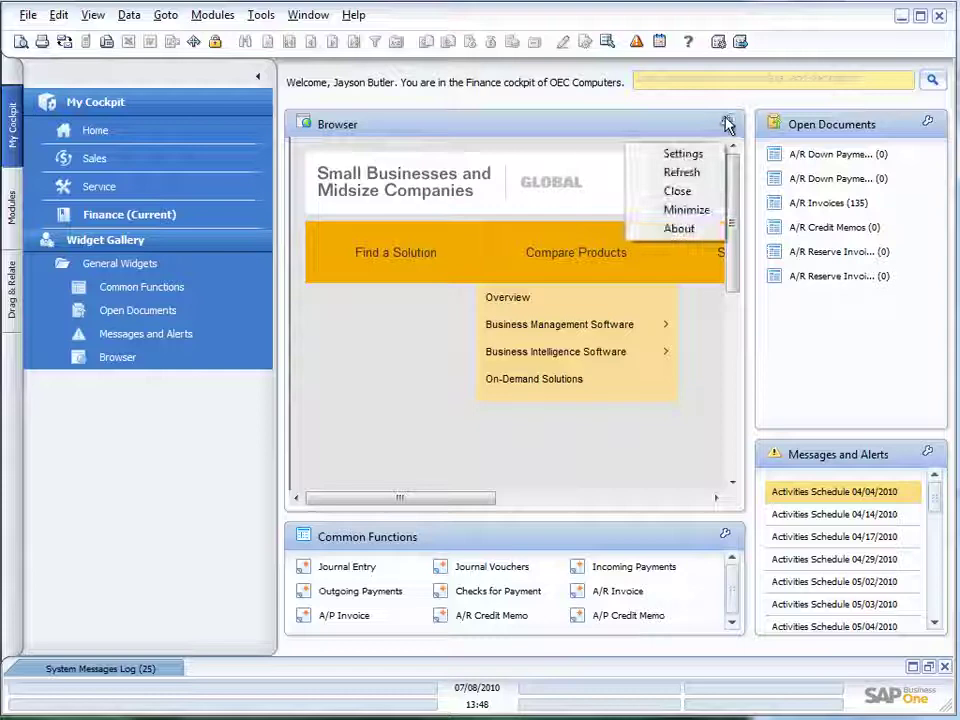
pyautogui.click(683, 158)
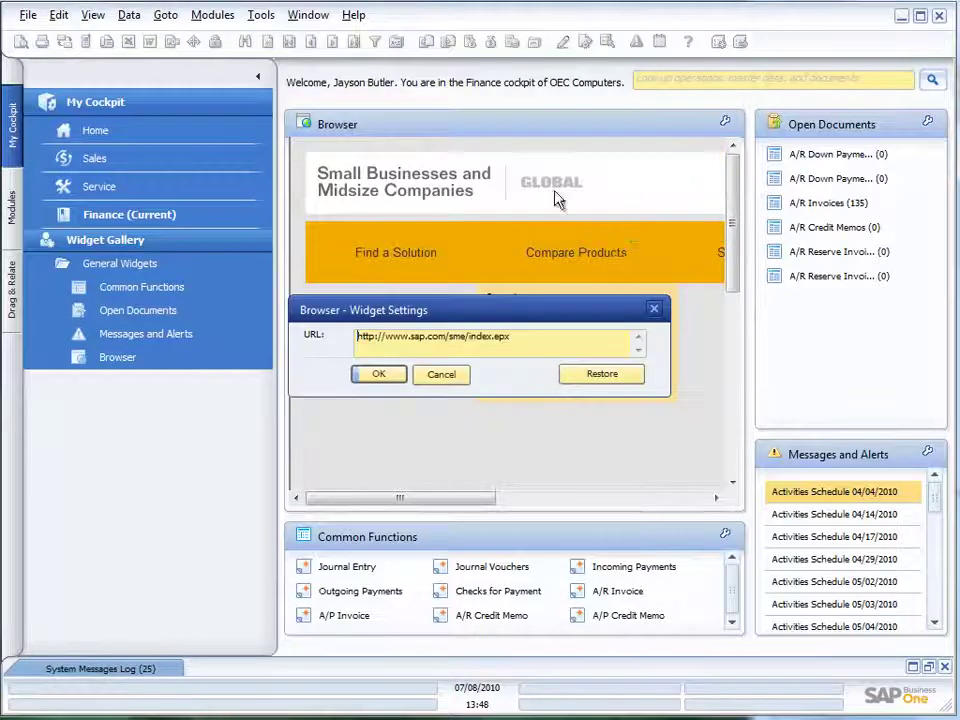
pyautogui.moveTo(532, 343); pyautogui.dragTo(231, 332)
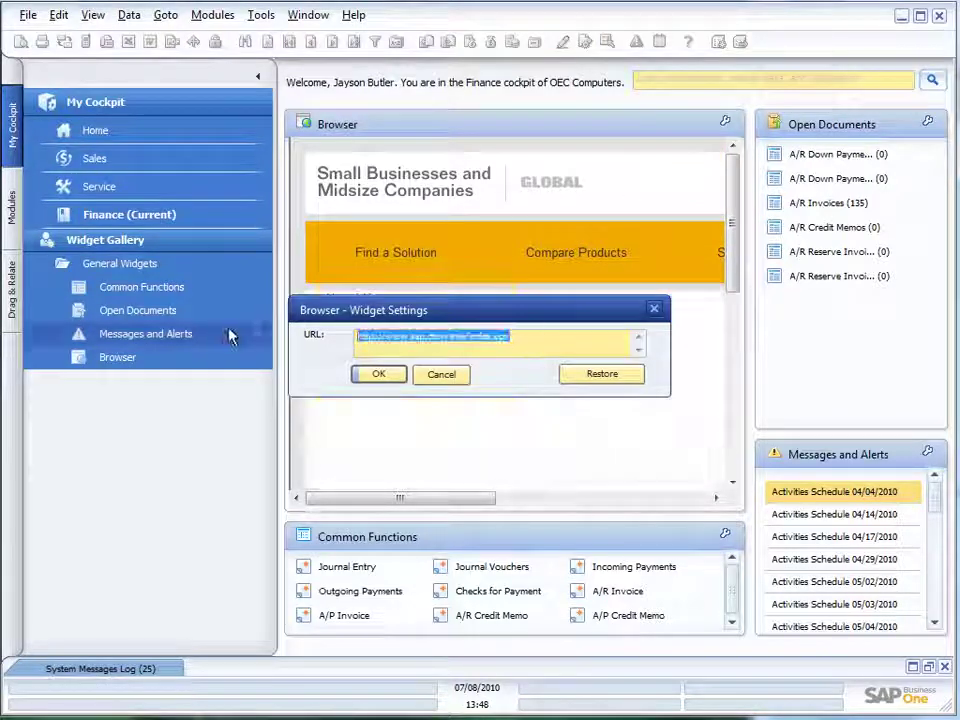
pyautogui.write('http://')
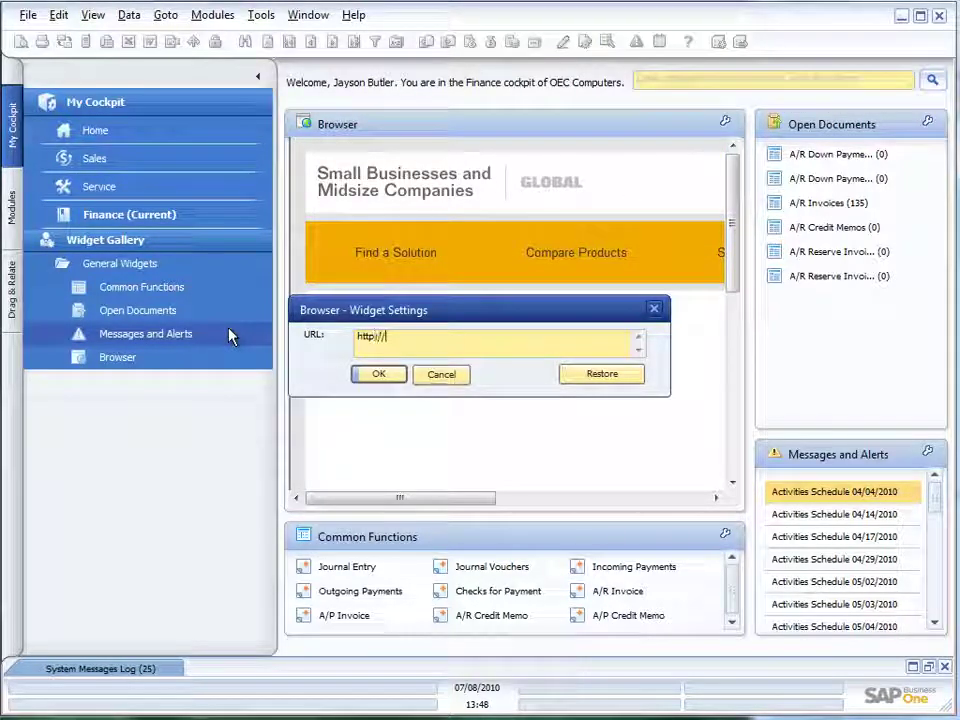
pyautogui.write('companyw')
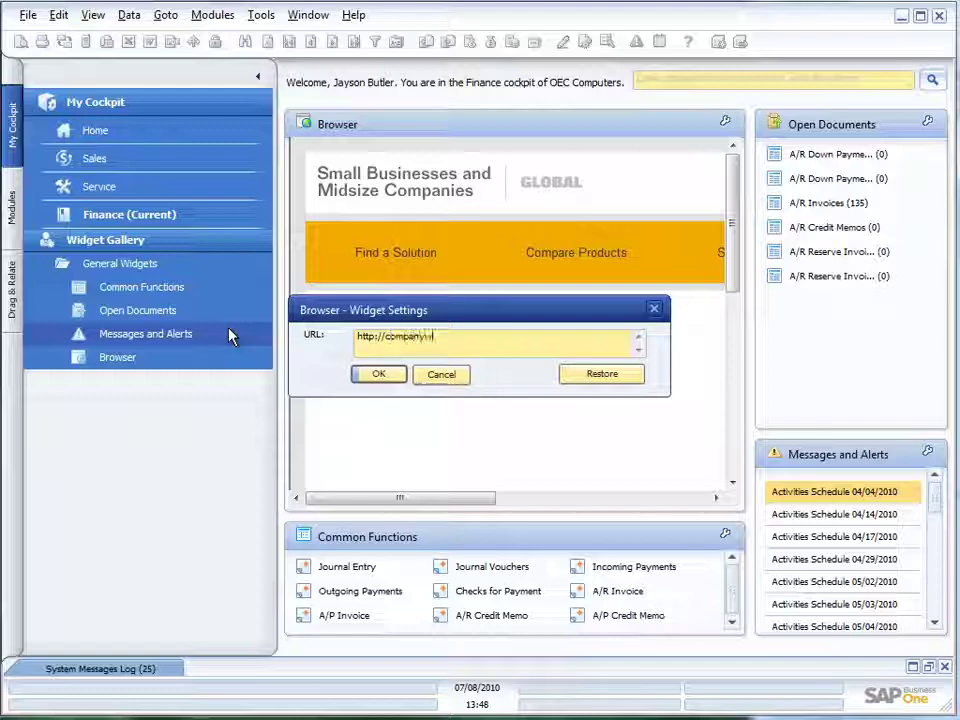
pyautogui.write('eb')
pyautogui.click(378, 374)
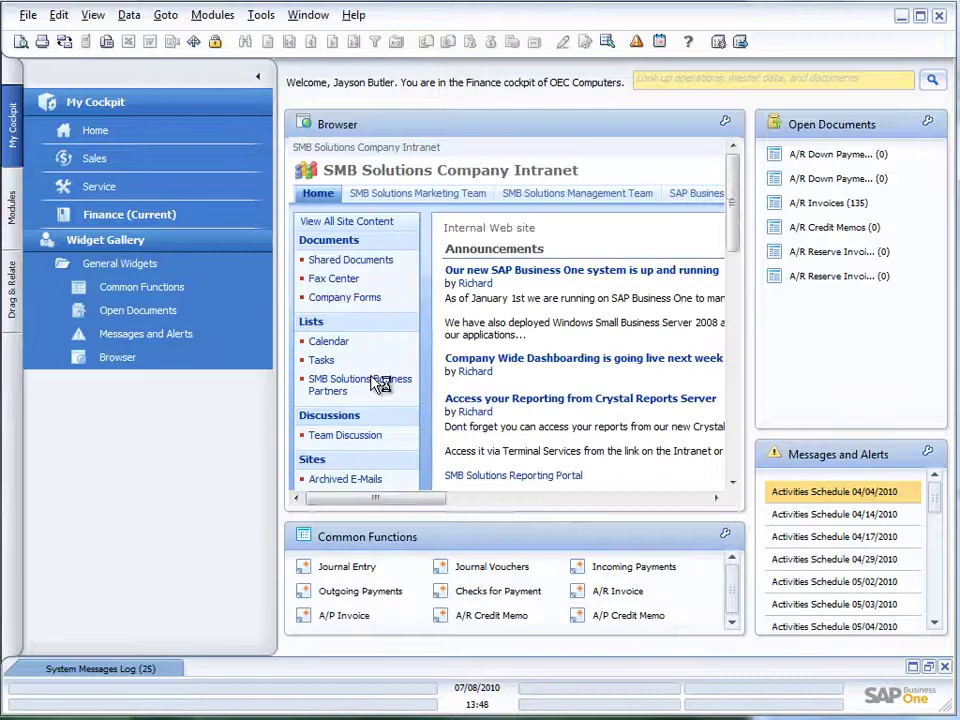
# Step: Look through the company intranet home page in the Browser widget and view its SMB Solutions Business Partners list
pyautogui.moveTo(429, 507); pyautogui.dragTo(405, 483)
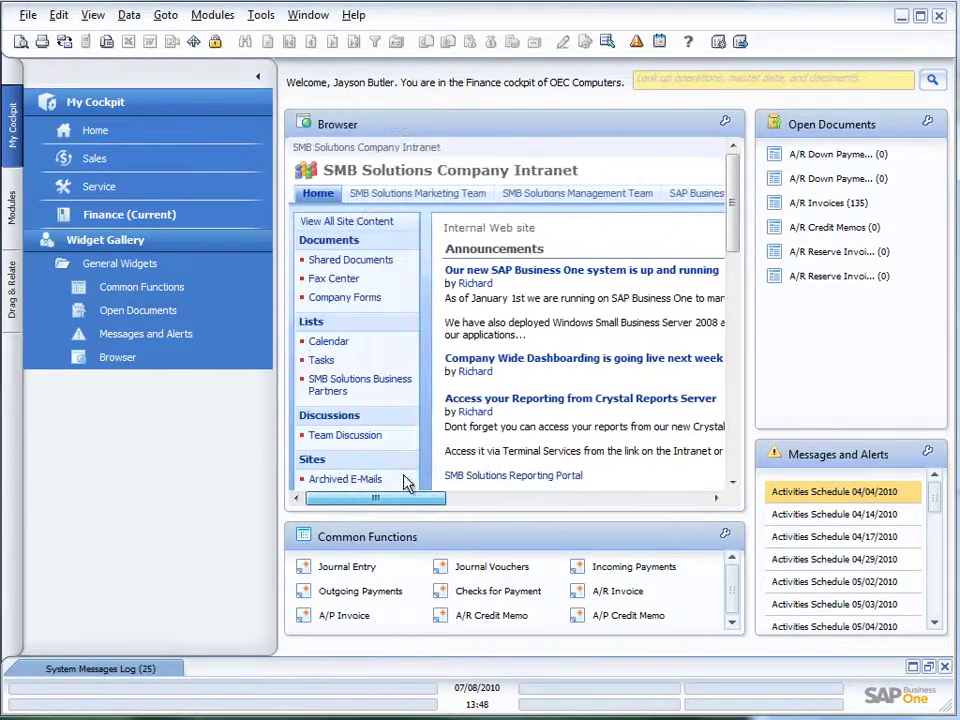
pyautogui.scroll(-5, 420, 420)
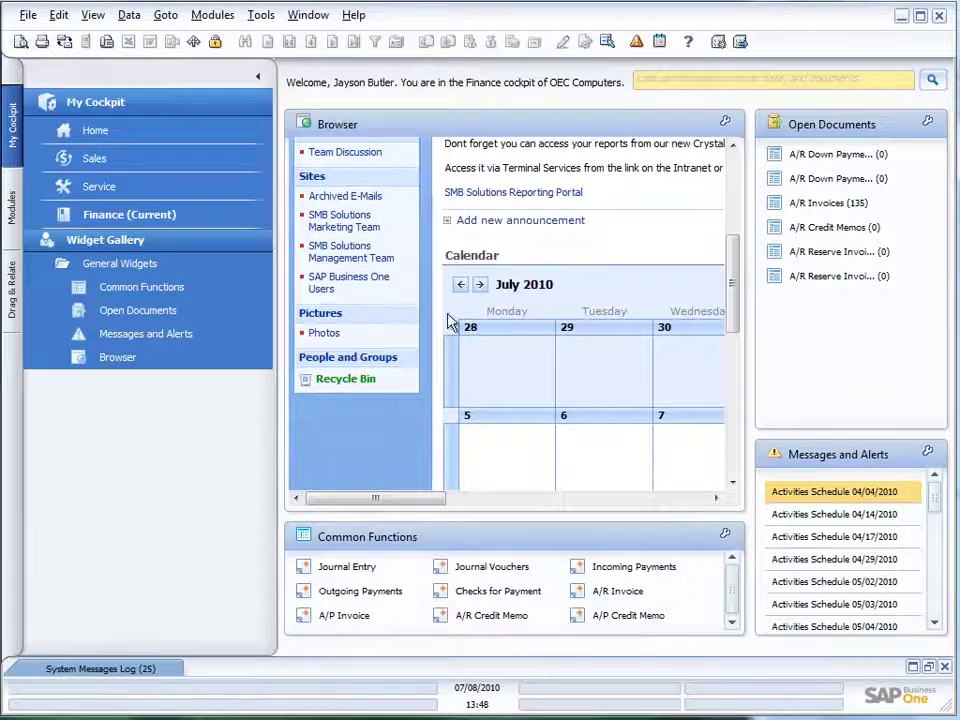
pyautogui.scroll(5, 381, 332)
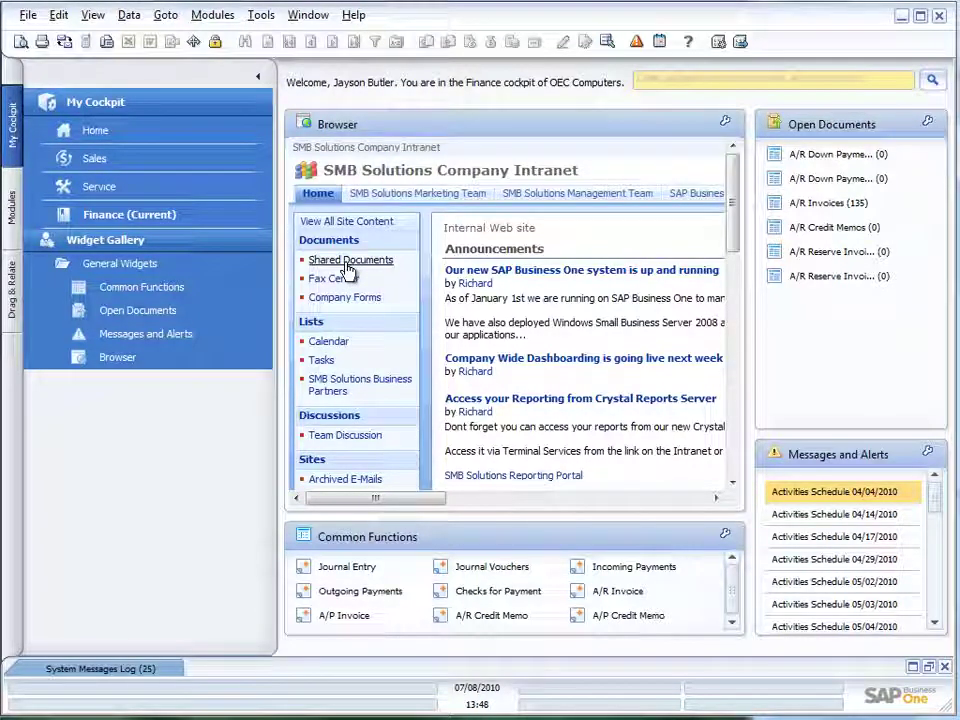
pyautogui.click(343, 387)
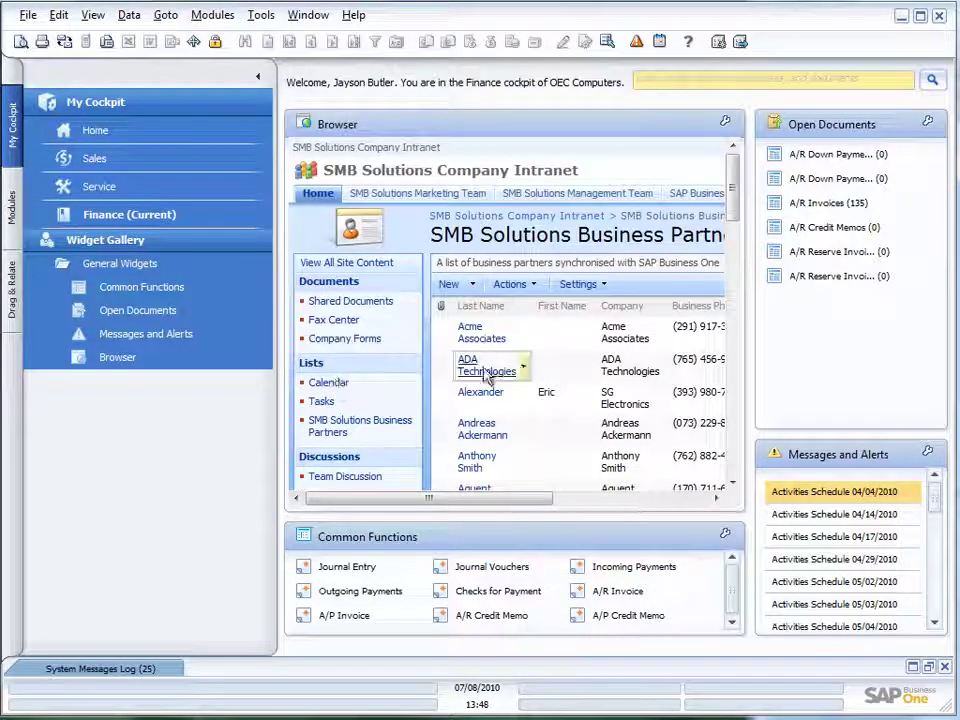
pyautogui.moveTo(537, 508); pyautogui.dragTo(578, 508)
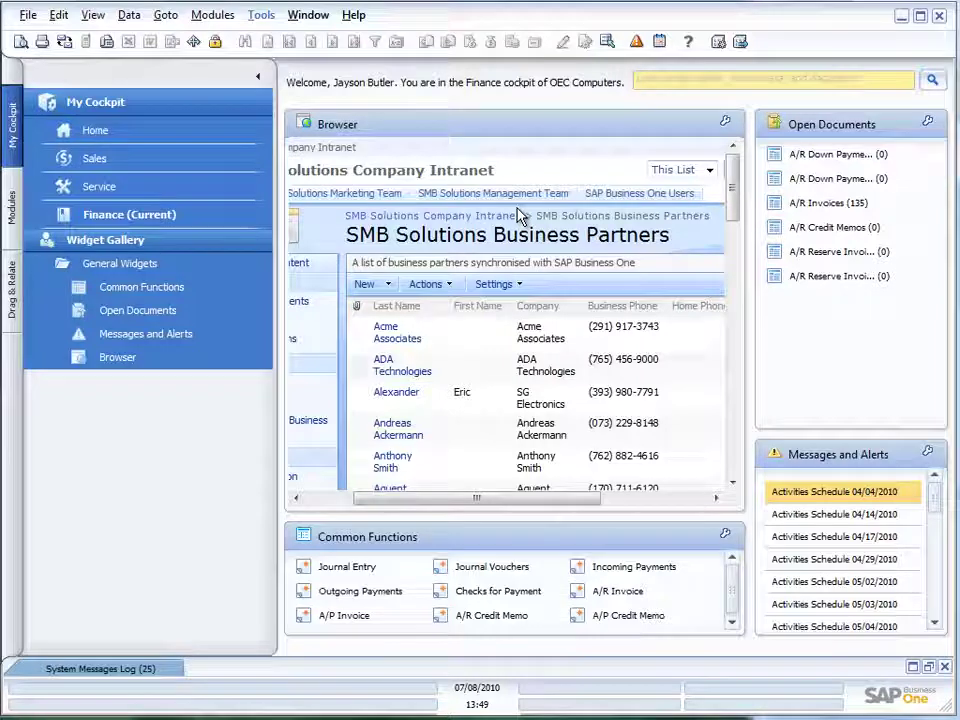
# Step: Collapse the My Cockpit pane, view the Business Partners entries among the modules, and collapse the Modules pane again
pyautogui.click(12, 140)
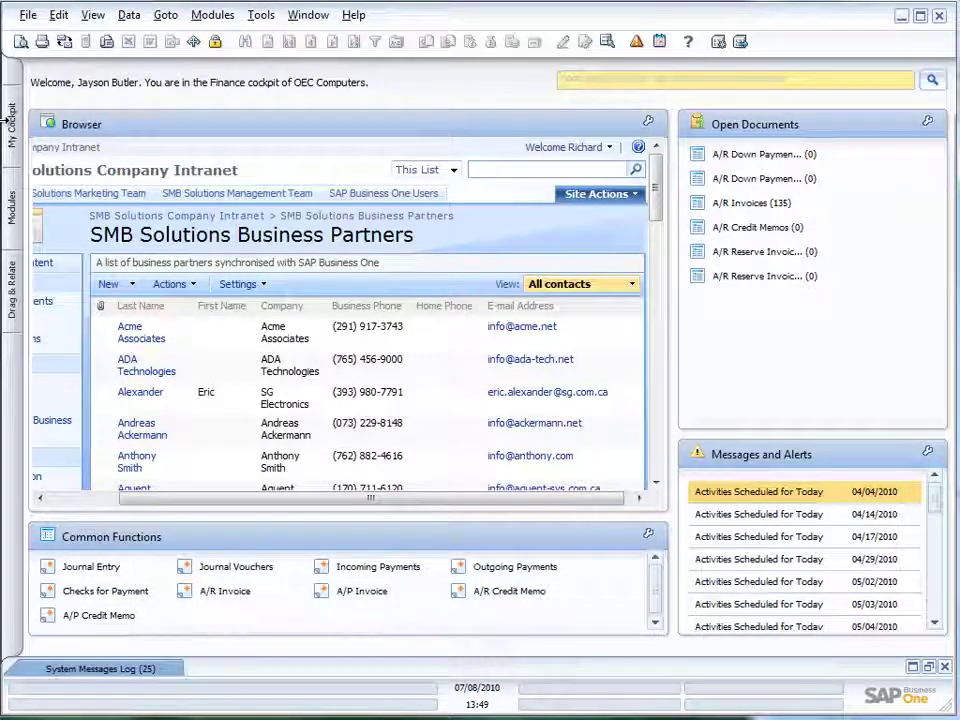
pyautogui.click(12, 215)
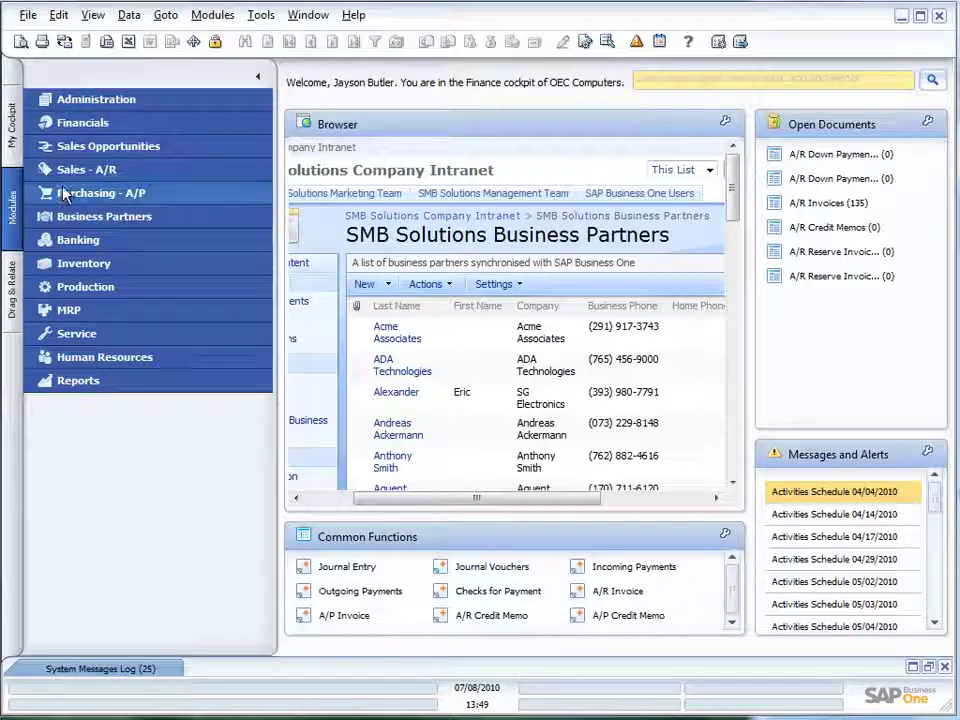
pyautogui.click(111, 220)
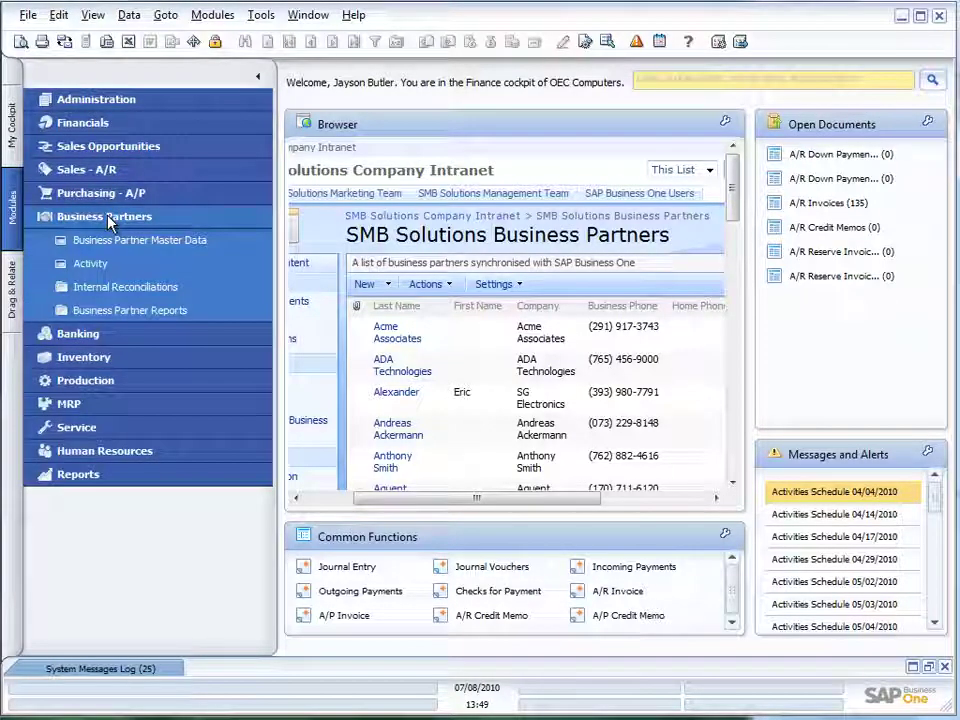
pyautogui.click(113, 220)
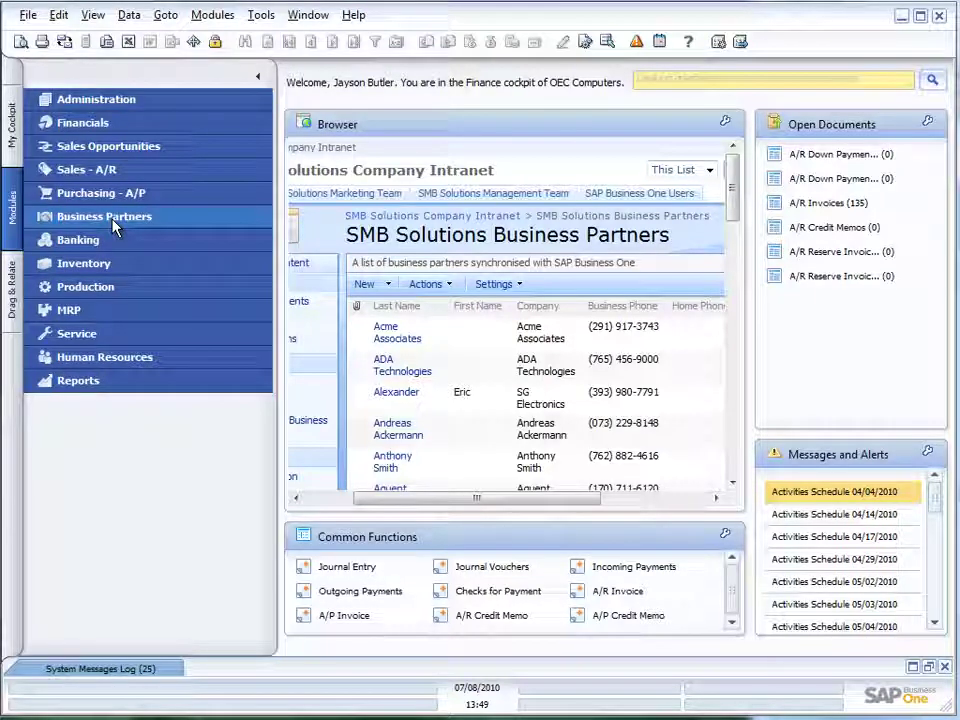
pyautogui.click(12, 220)
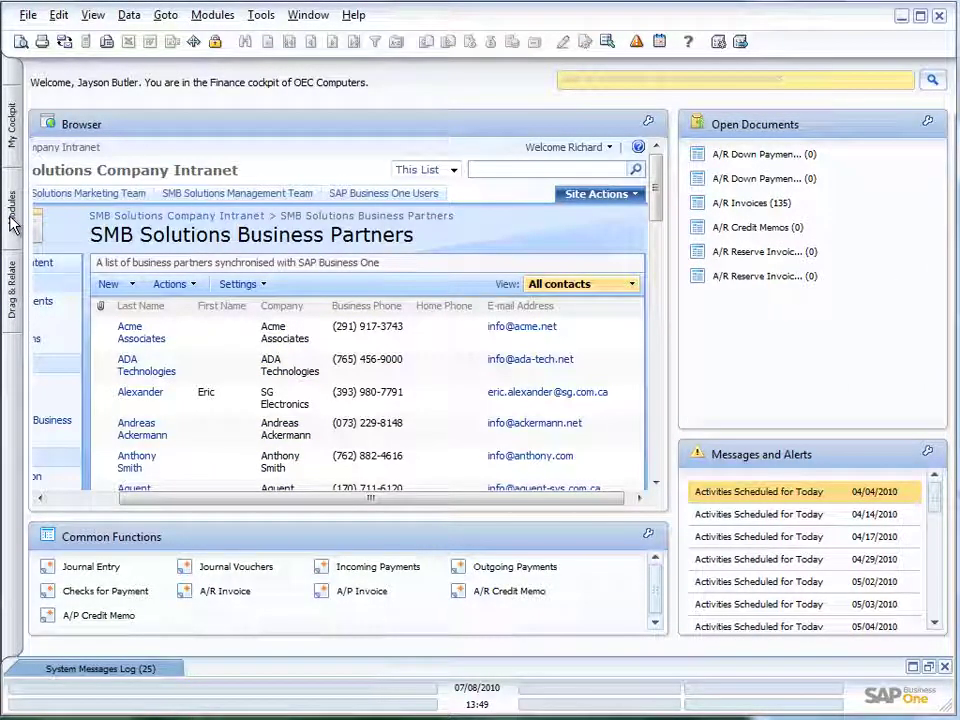
# Step: Review the available Cockpit commands without running one, and redisplay the My Cockpit pane
pyautogui.click(260, 17)
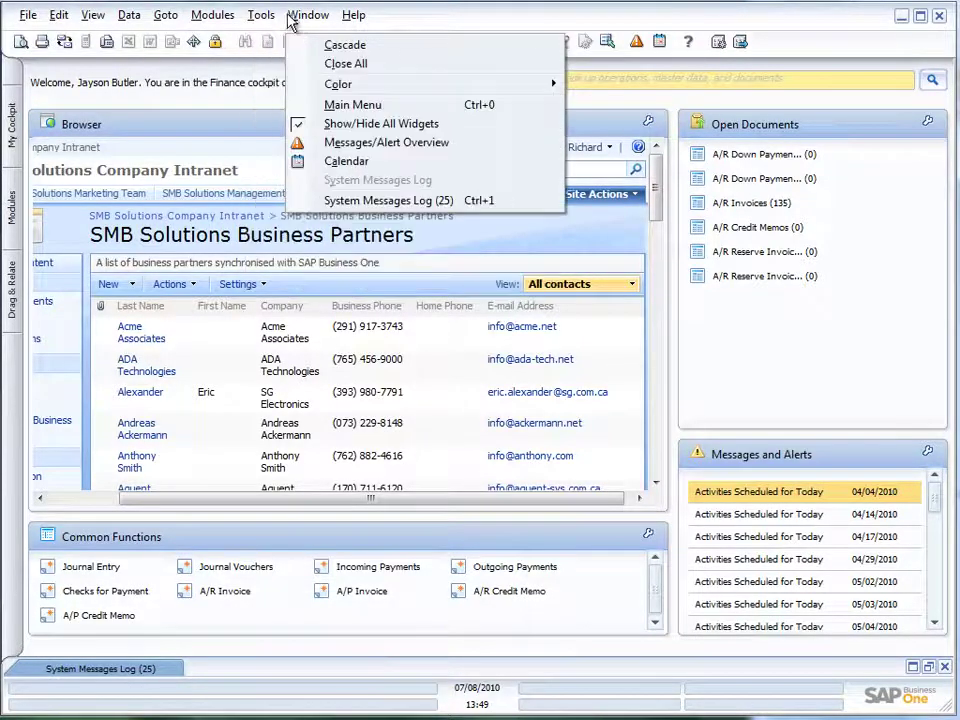
pyautogui.moveTo(305, 240)
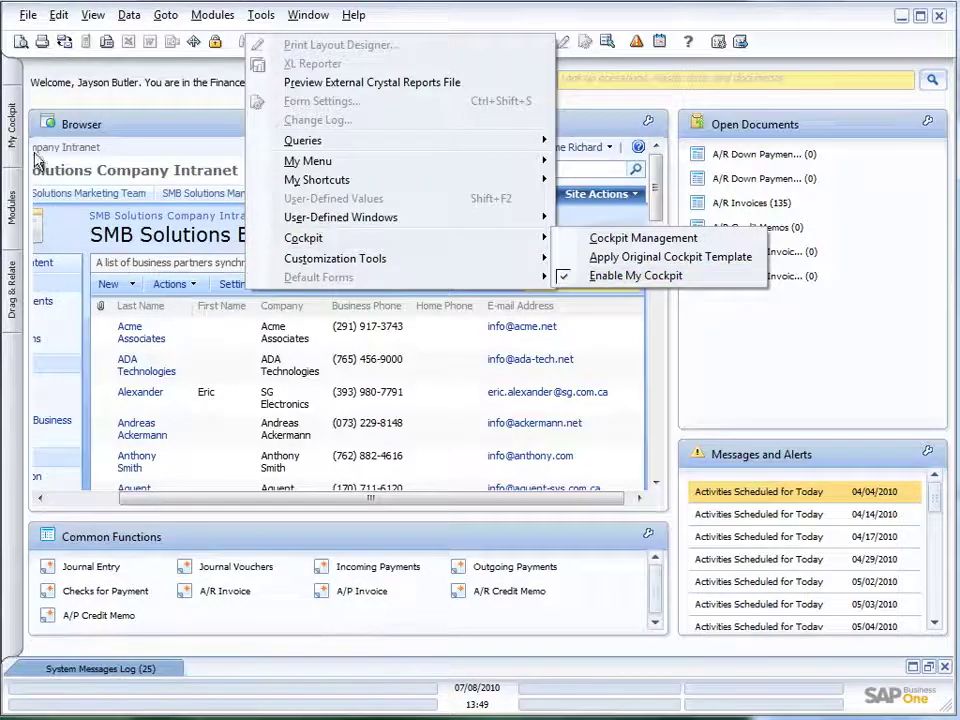
pyautogui.click(12, 128)
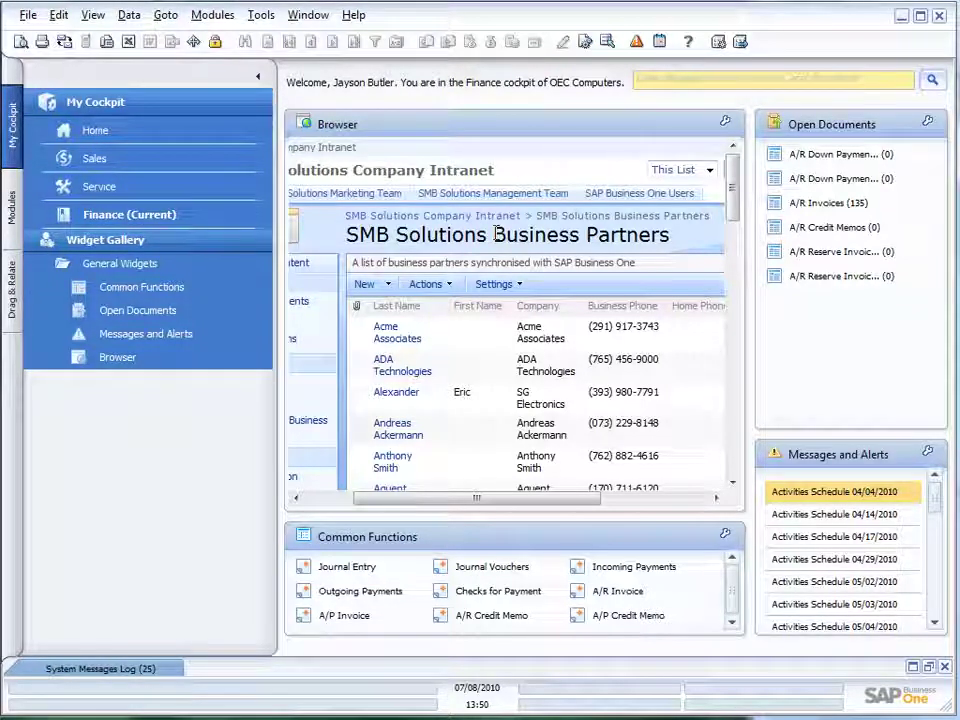
# Step: Apply the original cockpit template to the Finance cockpit and answer the prompt
pyautogui.click(259, 18)
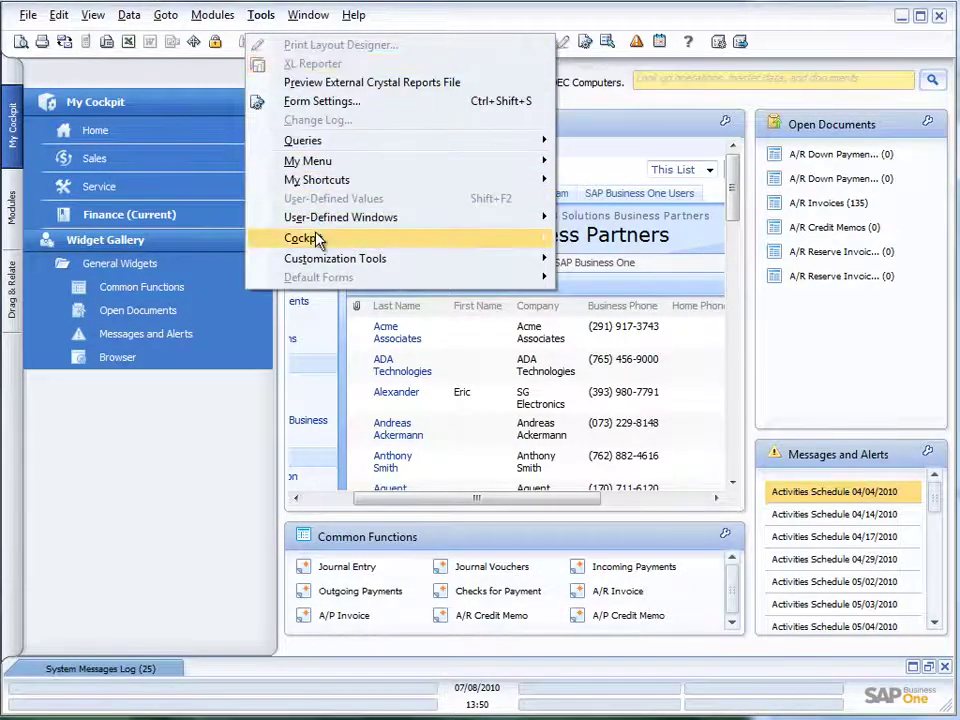
pyautogui.moveTo(489, 242)
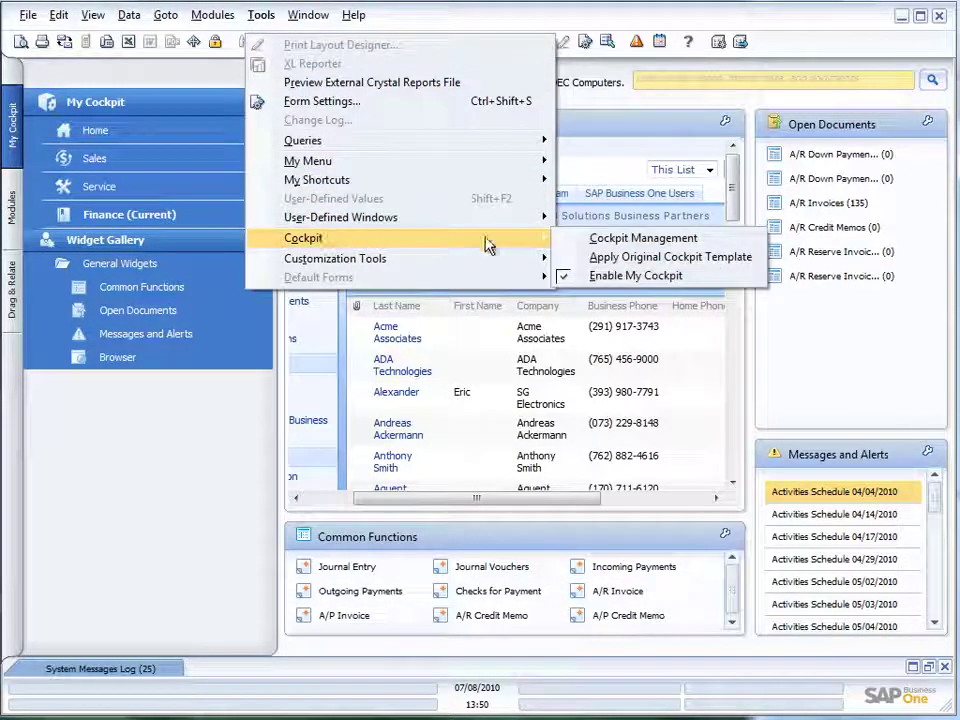
pyautogui.click(657, 259)
pyautogui.click(292, 370)
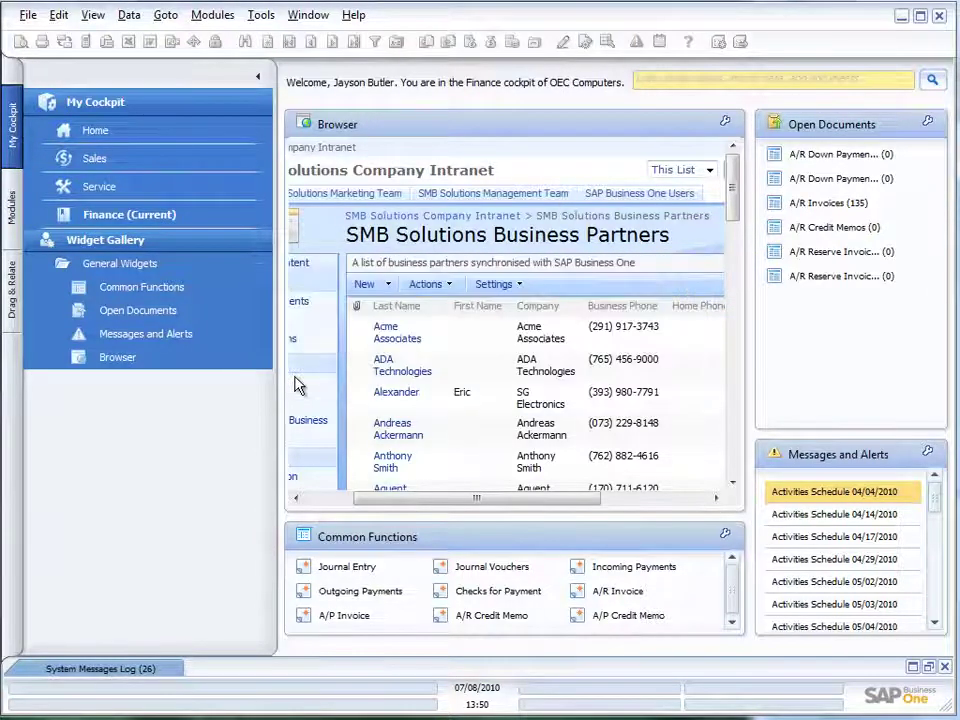